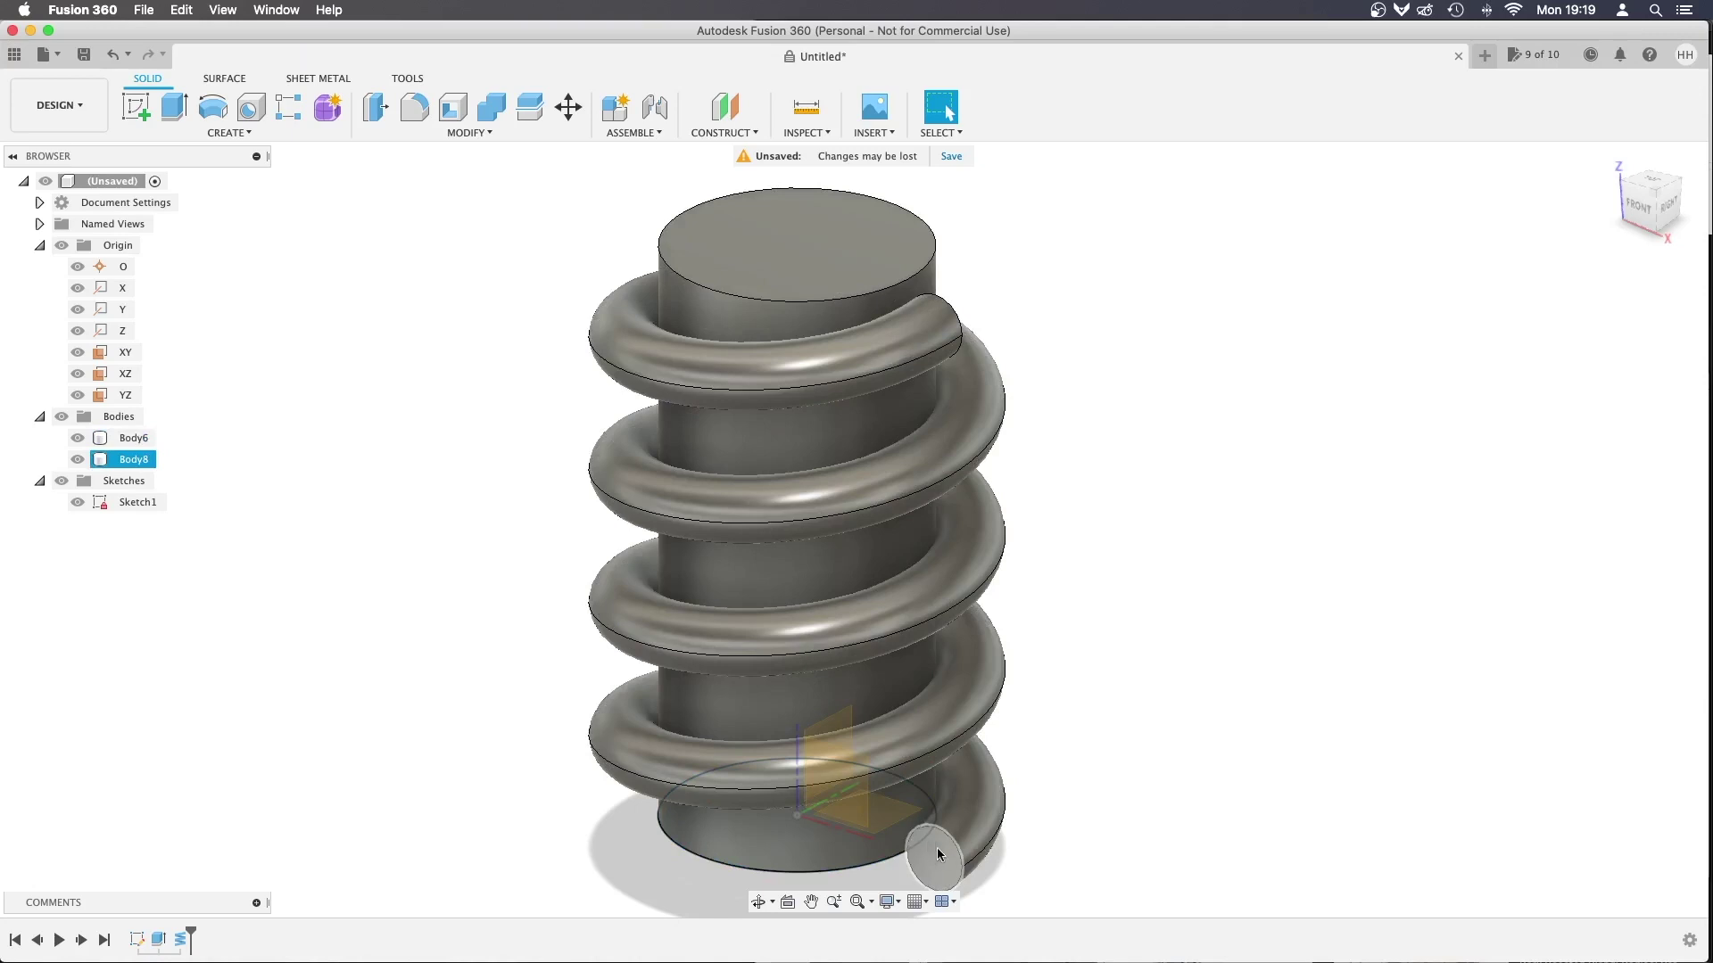
# Reopen the coil feature for editing, showing its 20.00 mm diameter and 42.00 mm height
pyautogui.click(811, 902)
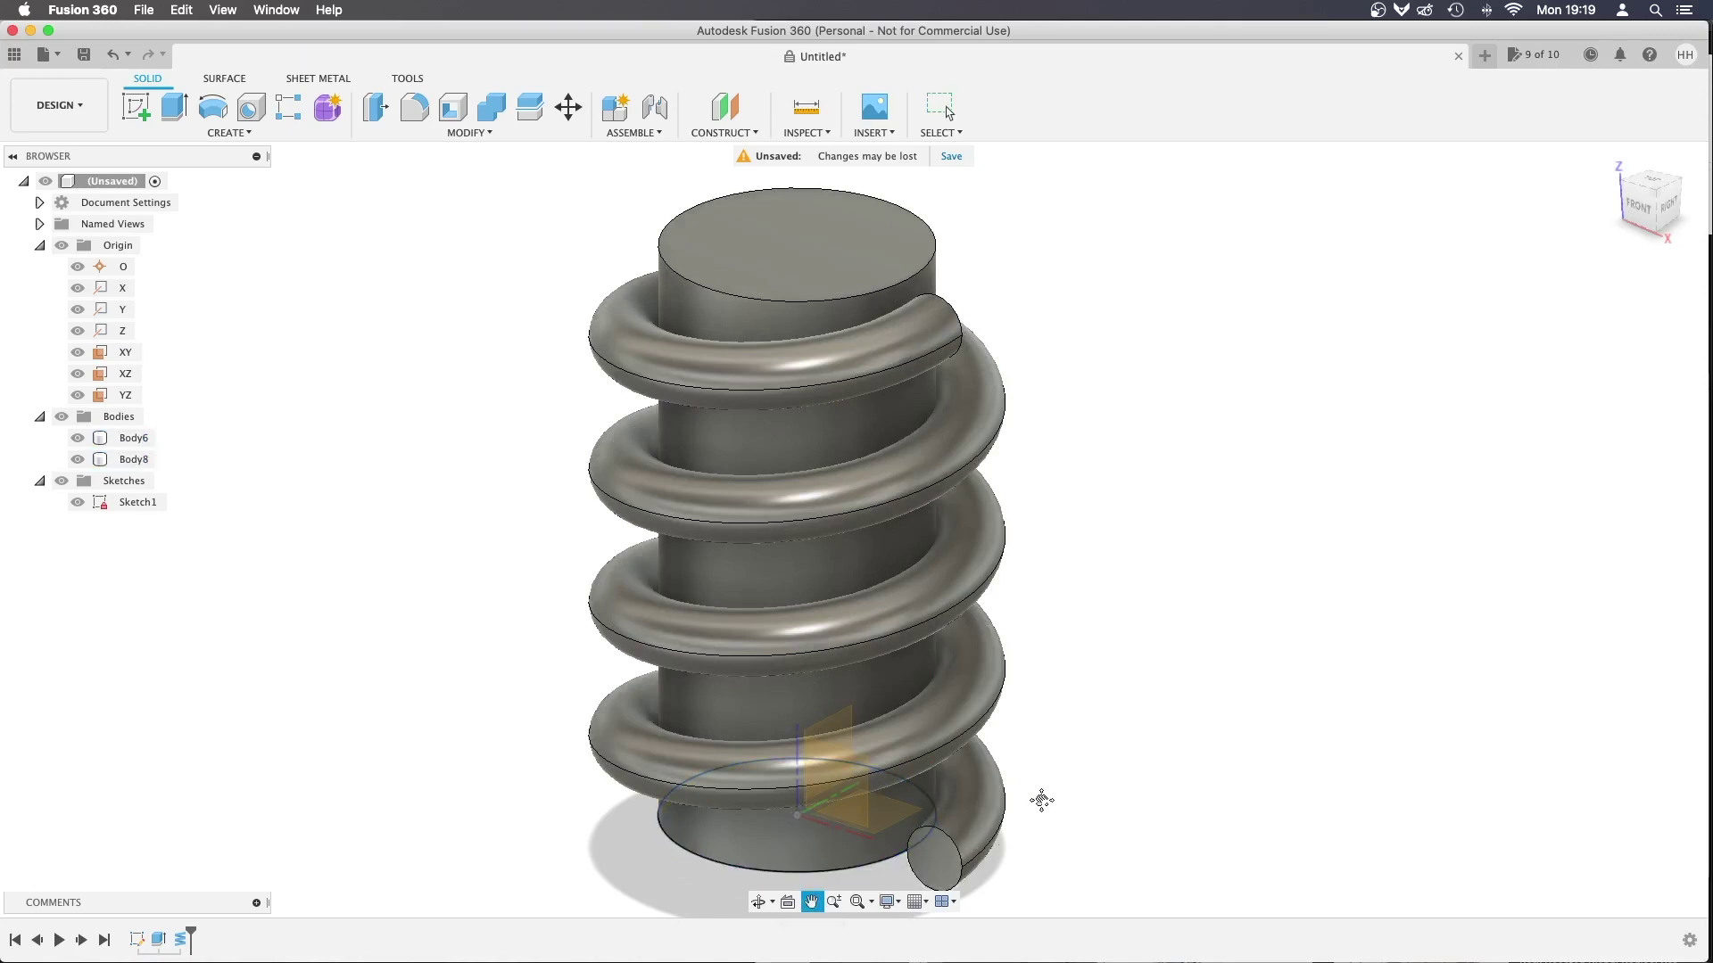
pyautogui.moveTo(1035, 808); pyautogui.dragTo(1055, 746)
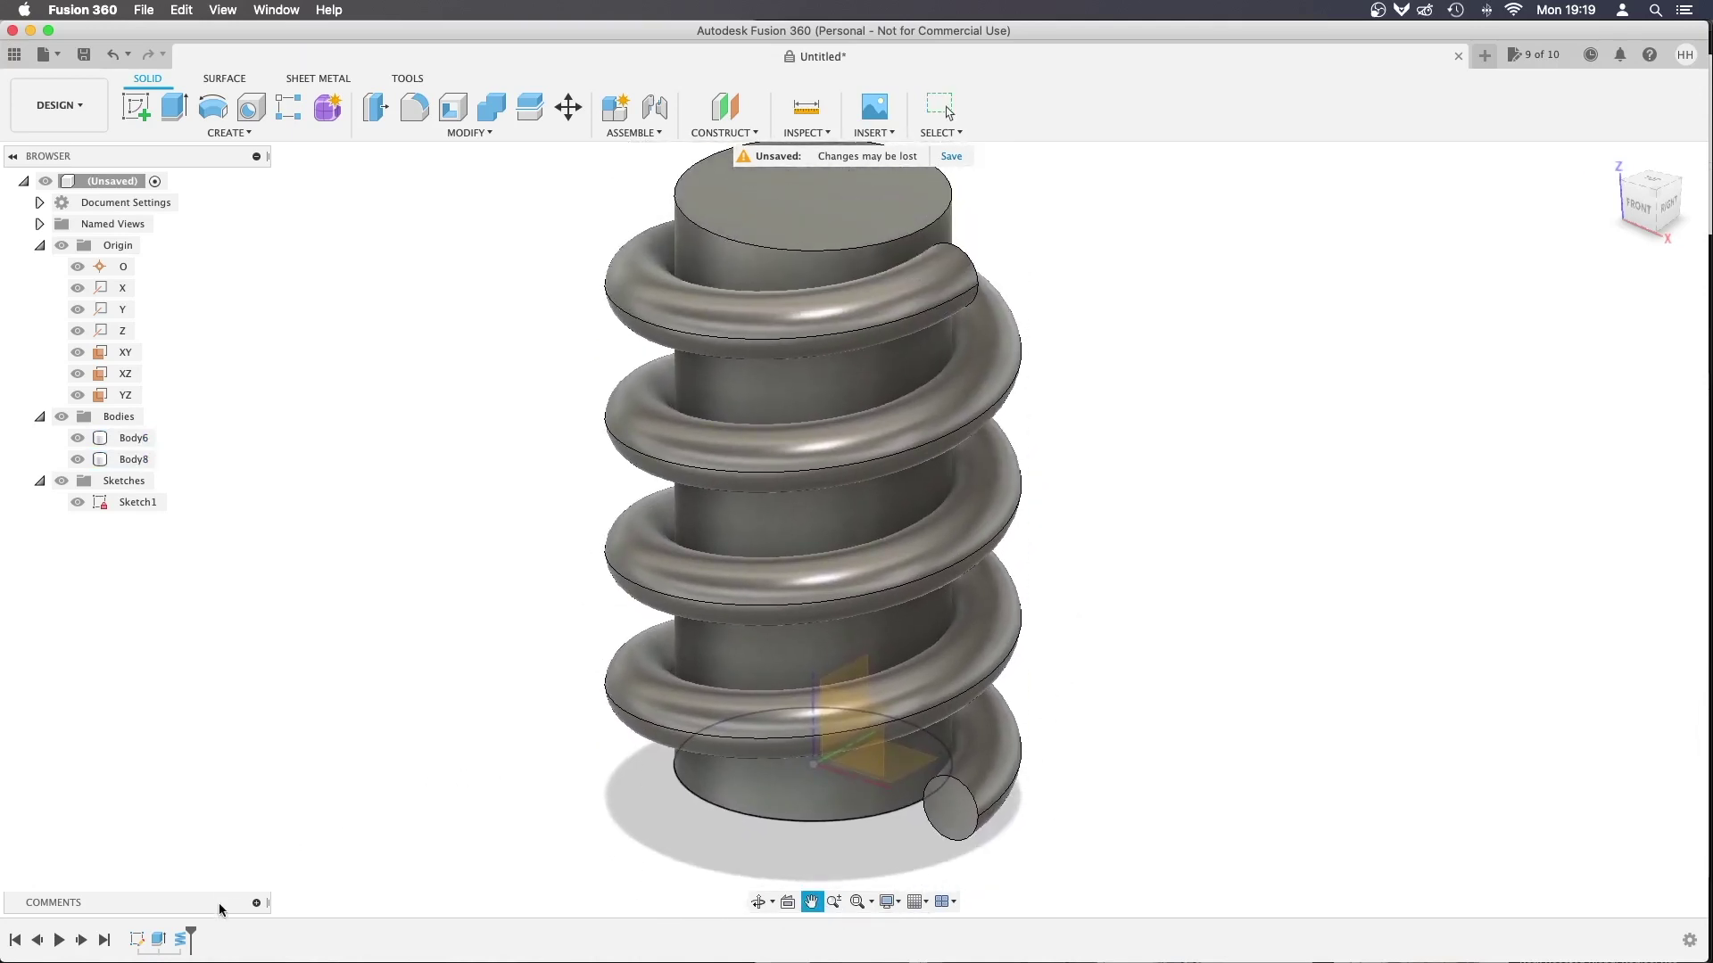
pyautogui.press('Escape')
pyautogui.rightClick(181, 941)
pyautogui.click(227, 785)
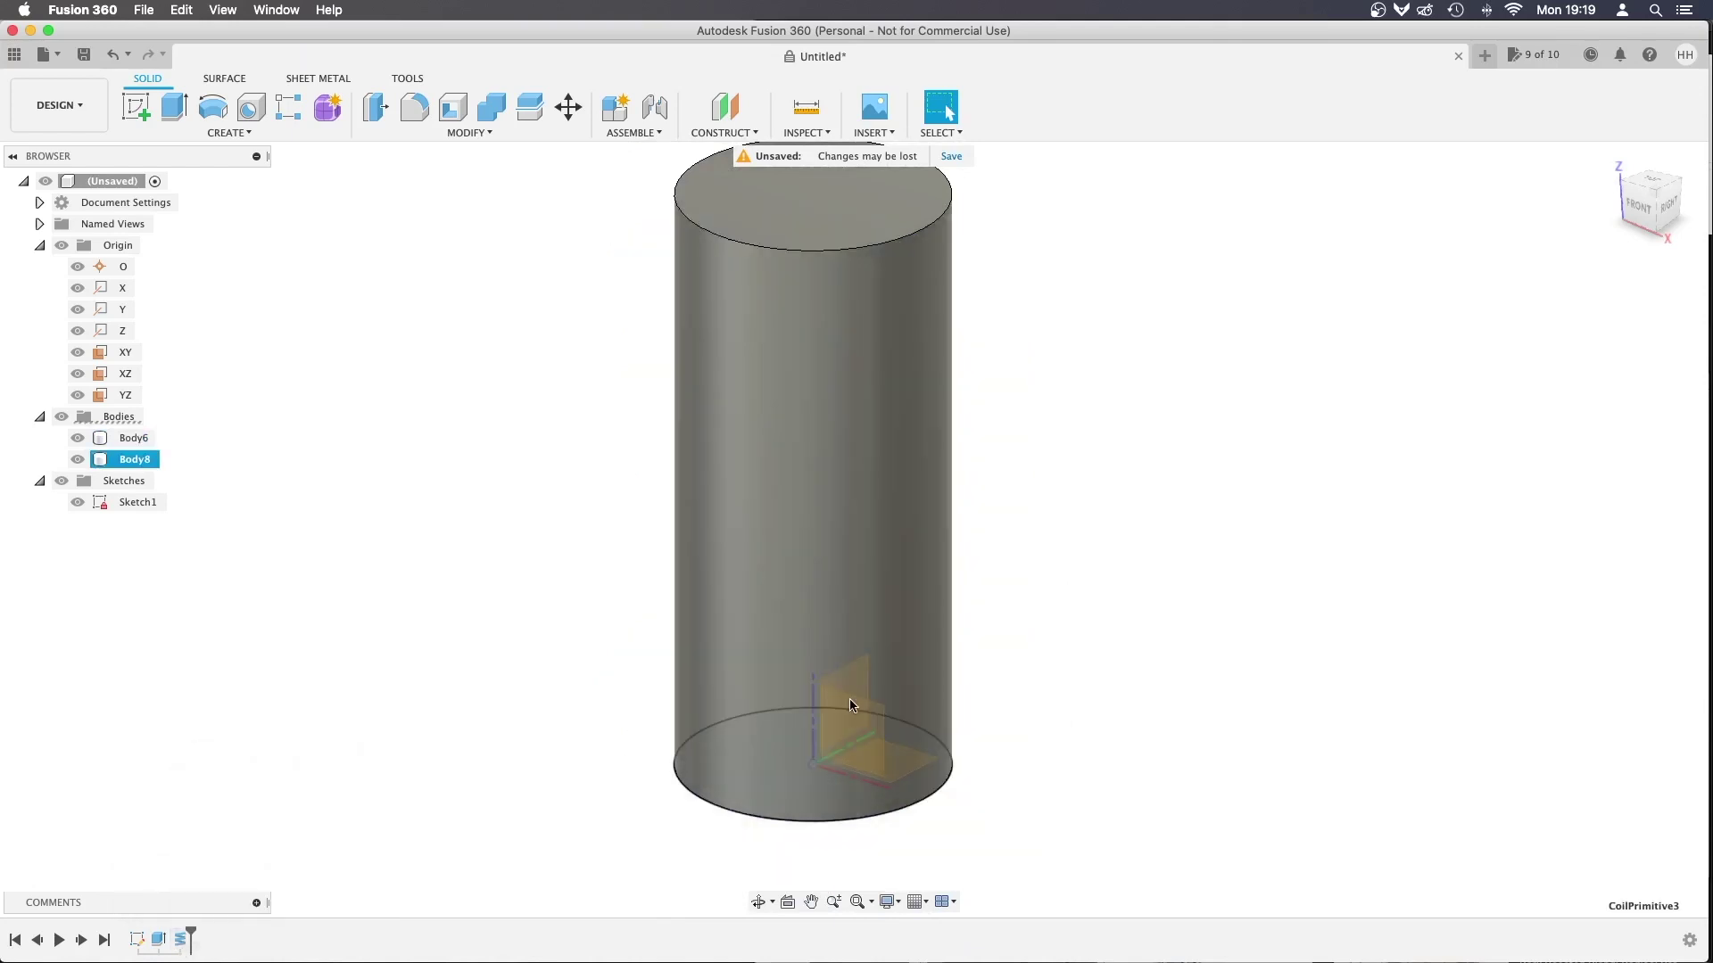
pyautogui.moveTo(1103, 394); pyautogui.dragTo(1203, 275)
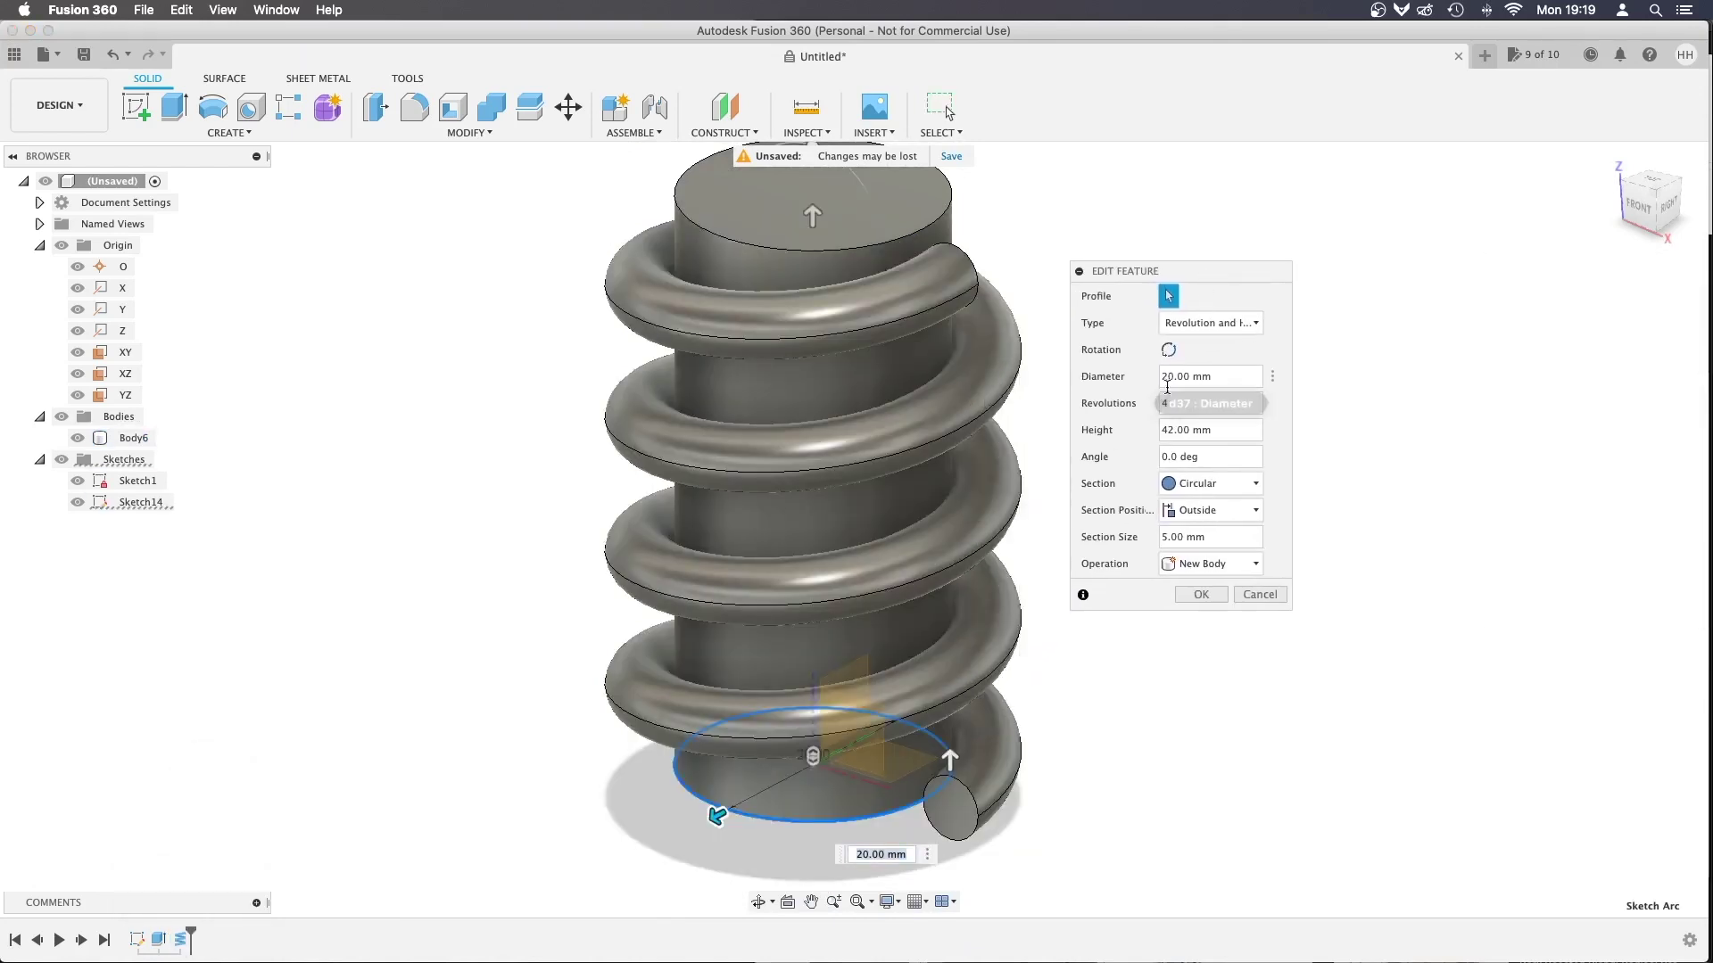
pyautogui.click(1211, 483)
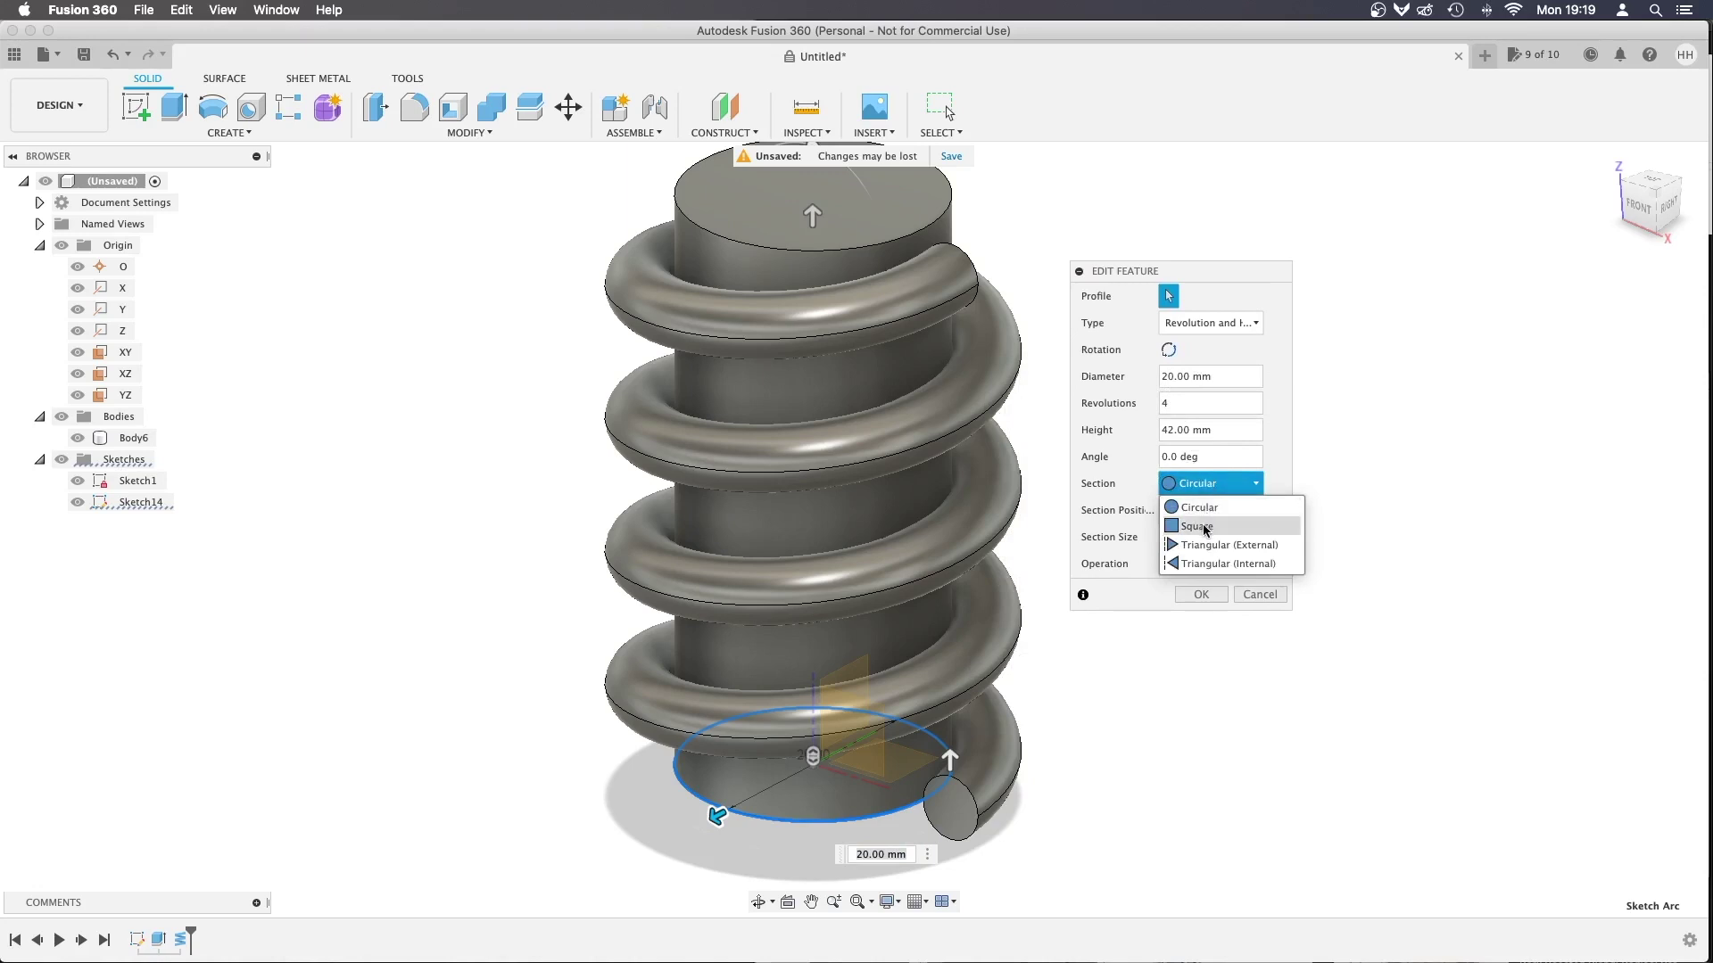
pyautogui.click(1204, 527)
pyautogui.click(1210, 486)
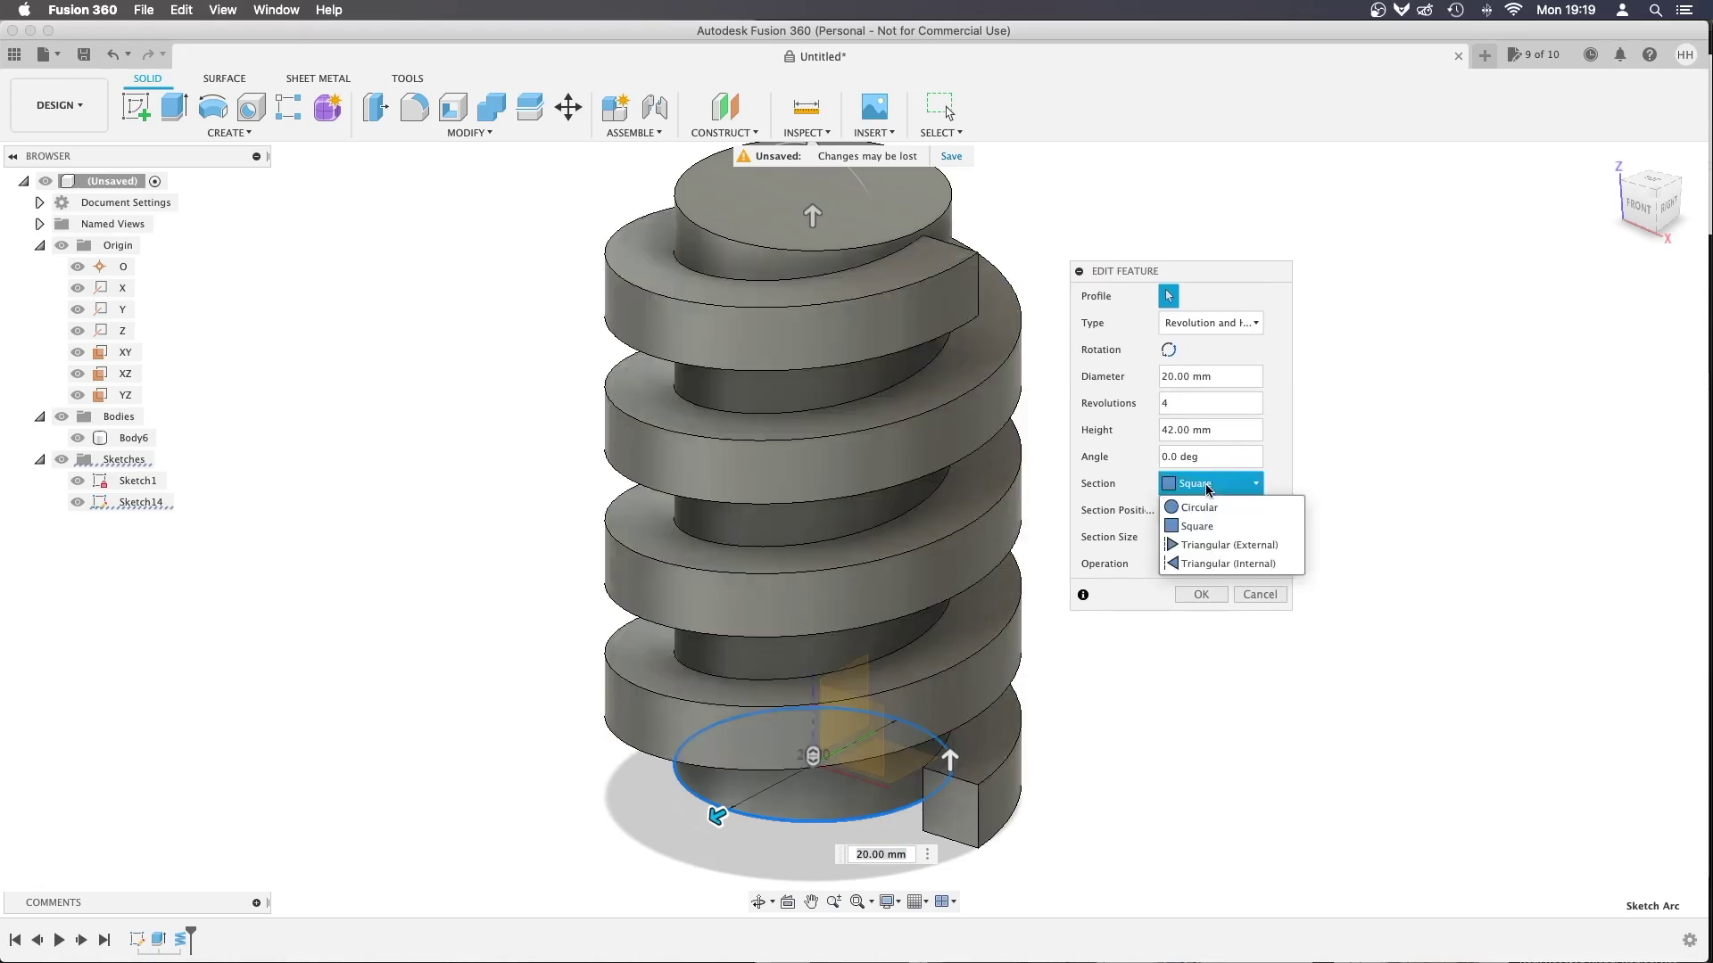
pyautogui.click(1210, 546)
pyautogui.click(1209, 485)
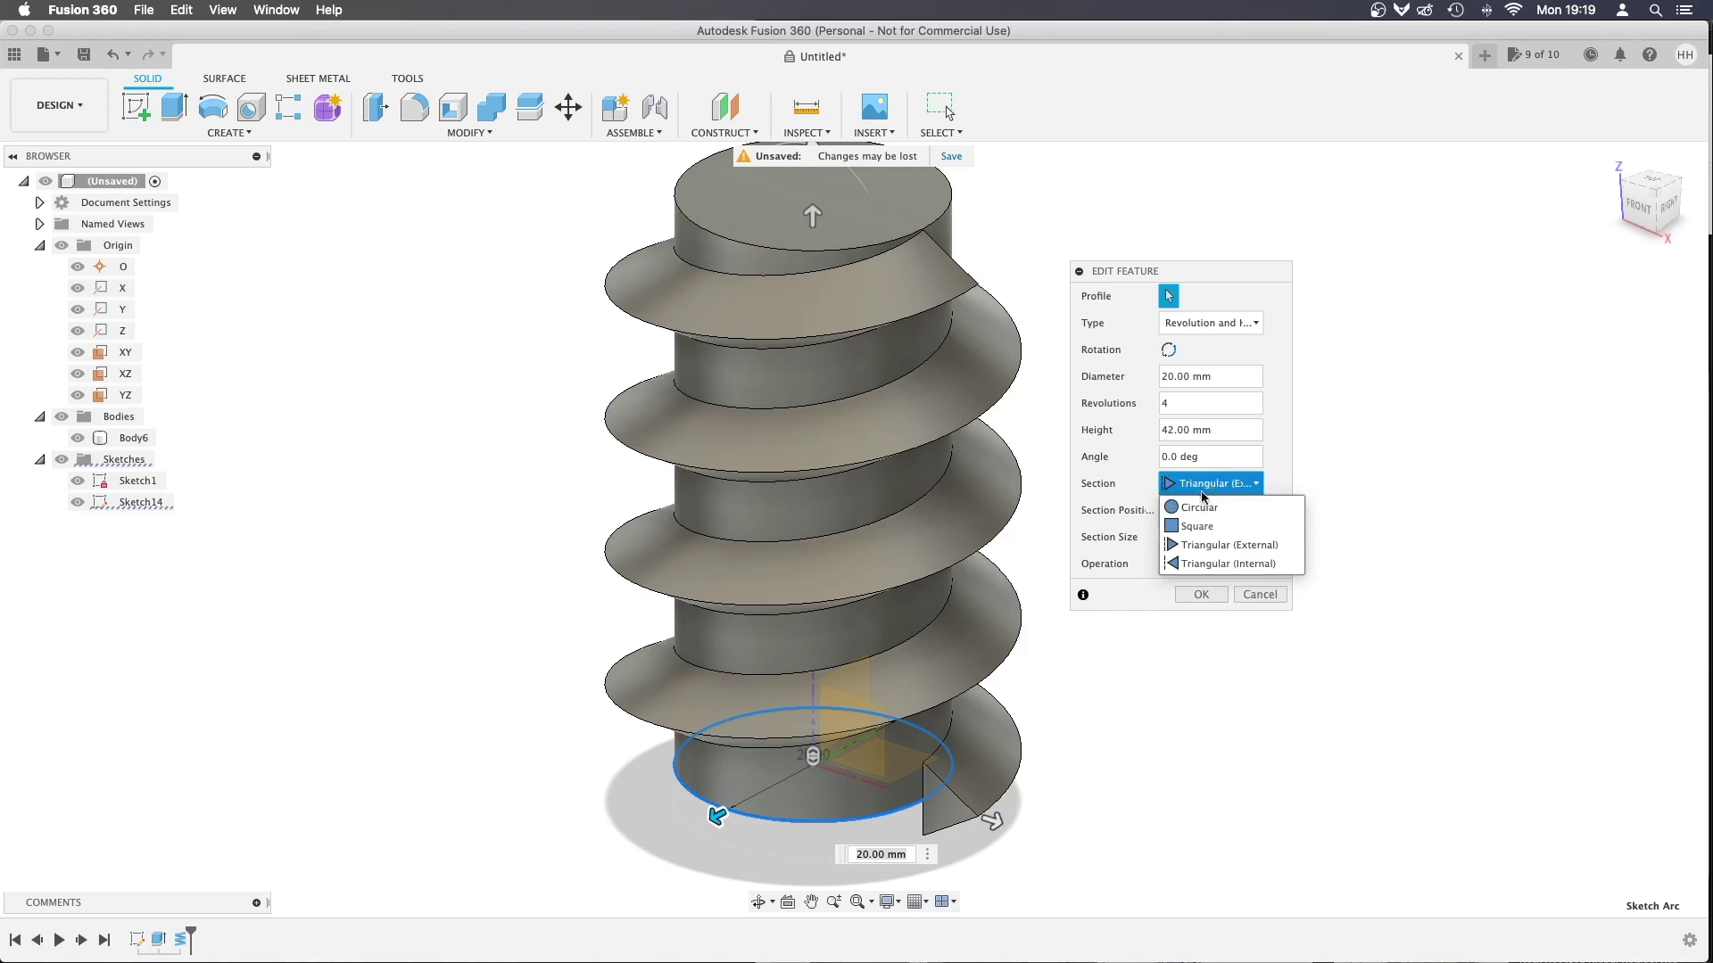
pyautogui.click(1200, 564)
pyautogui.click(1209, 484)
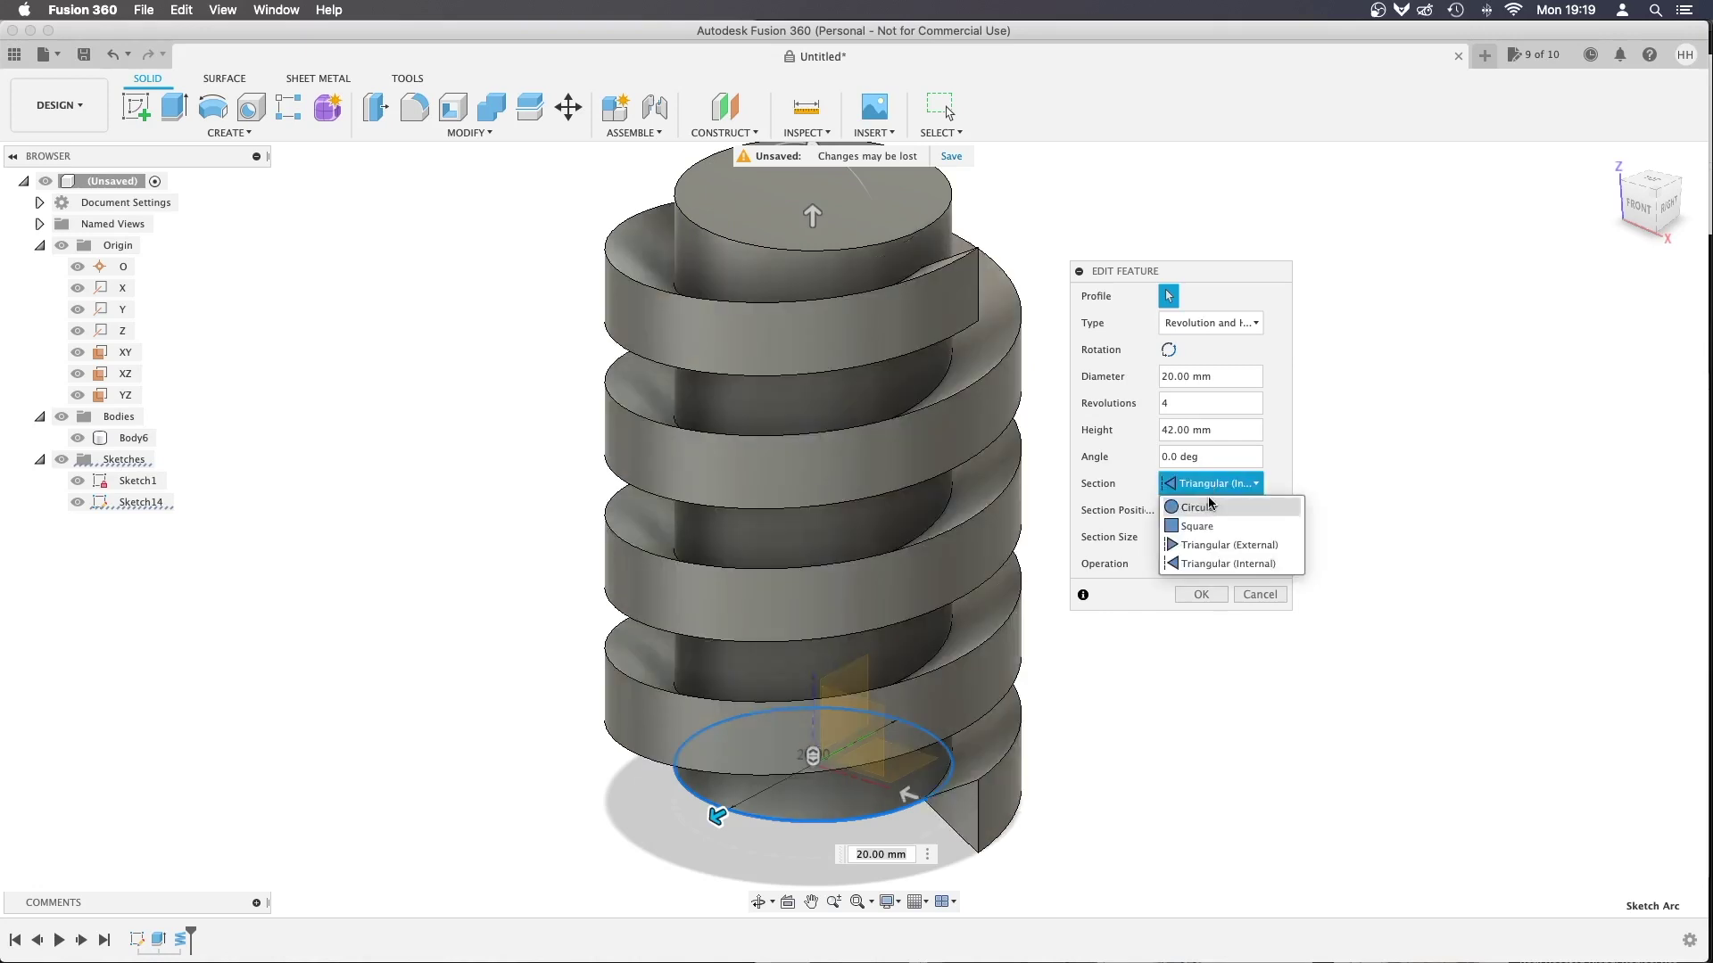
pyautogui.click(1204, 508)
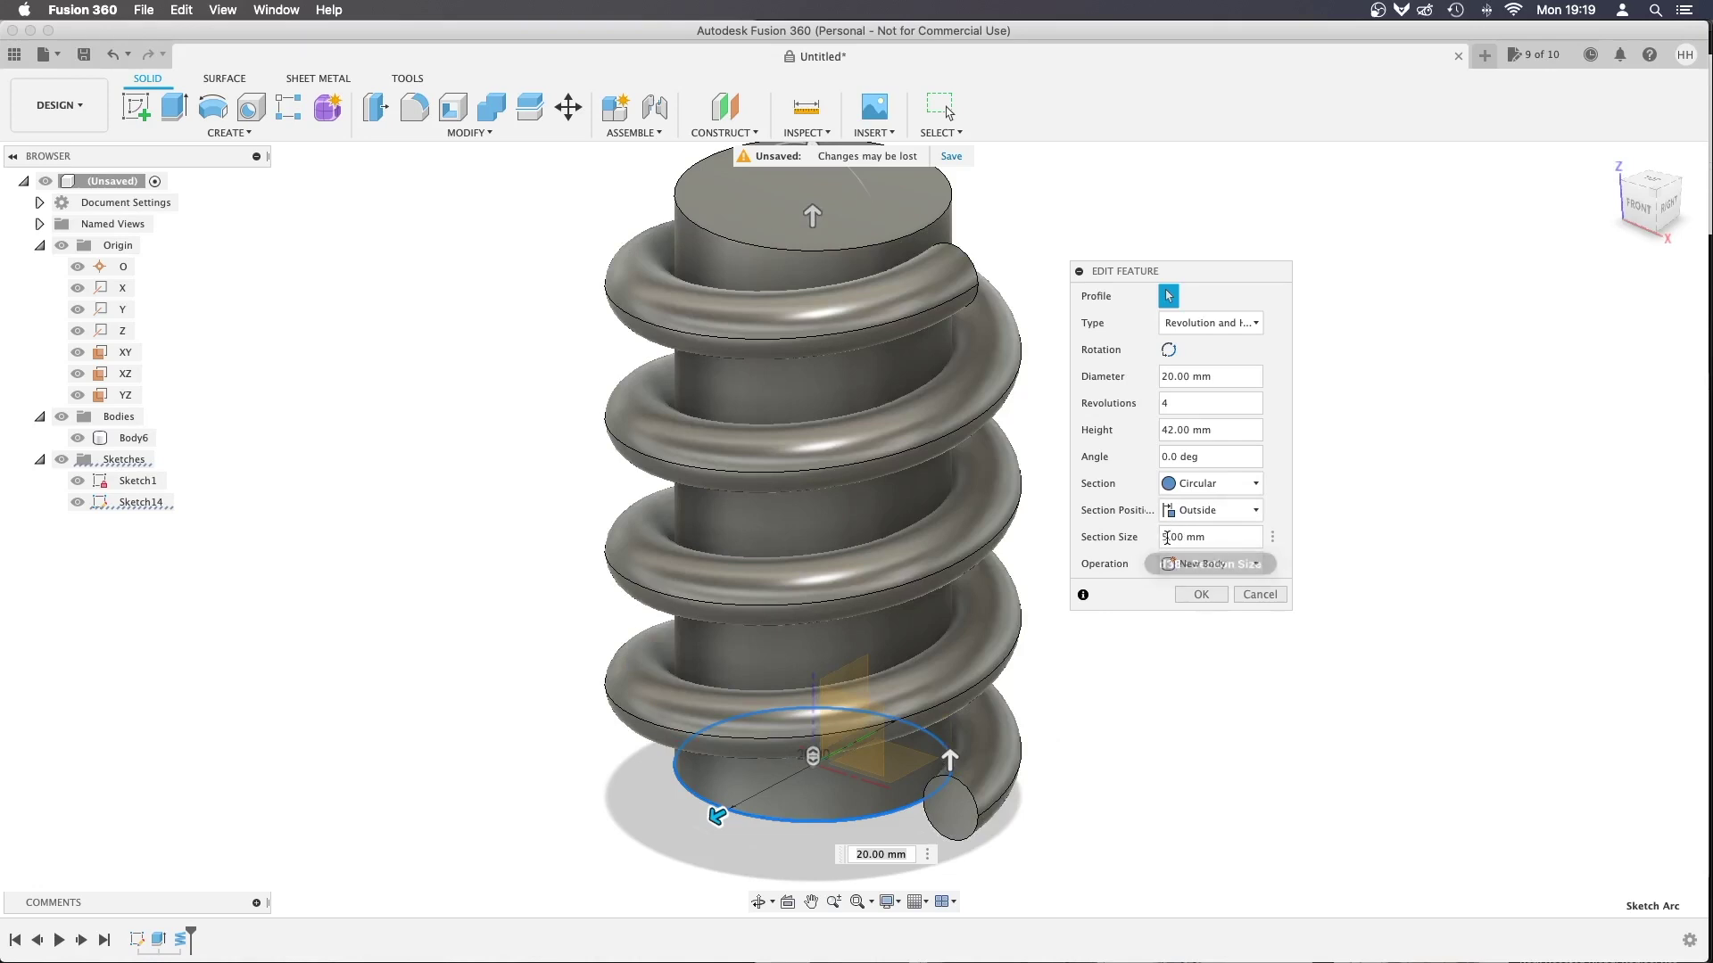
# Keep the coil as a New Body and apply the 1.00 mm section size, creating Body8
pyautogui.click(1194, 566)
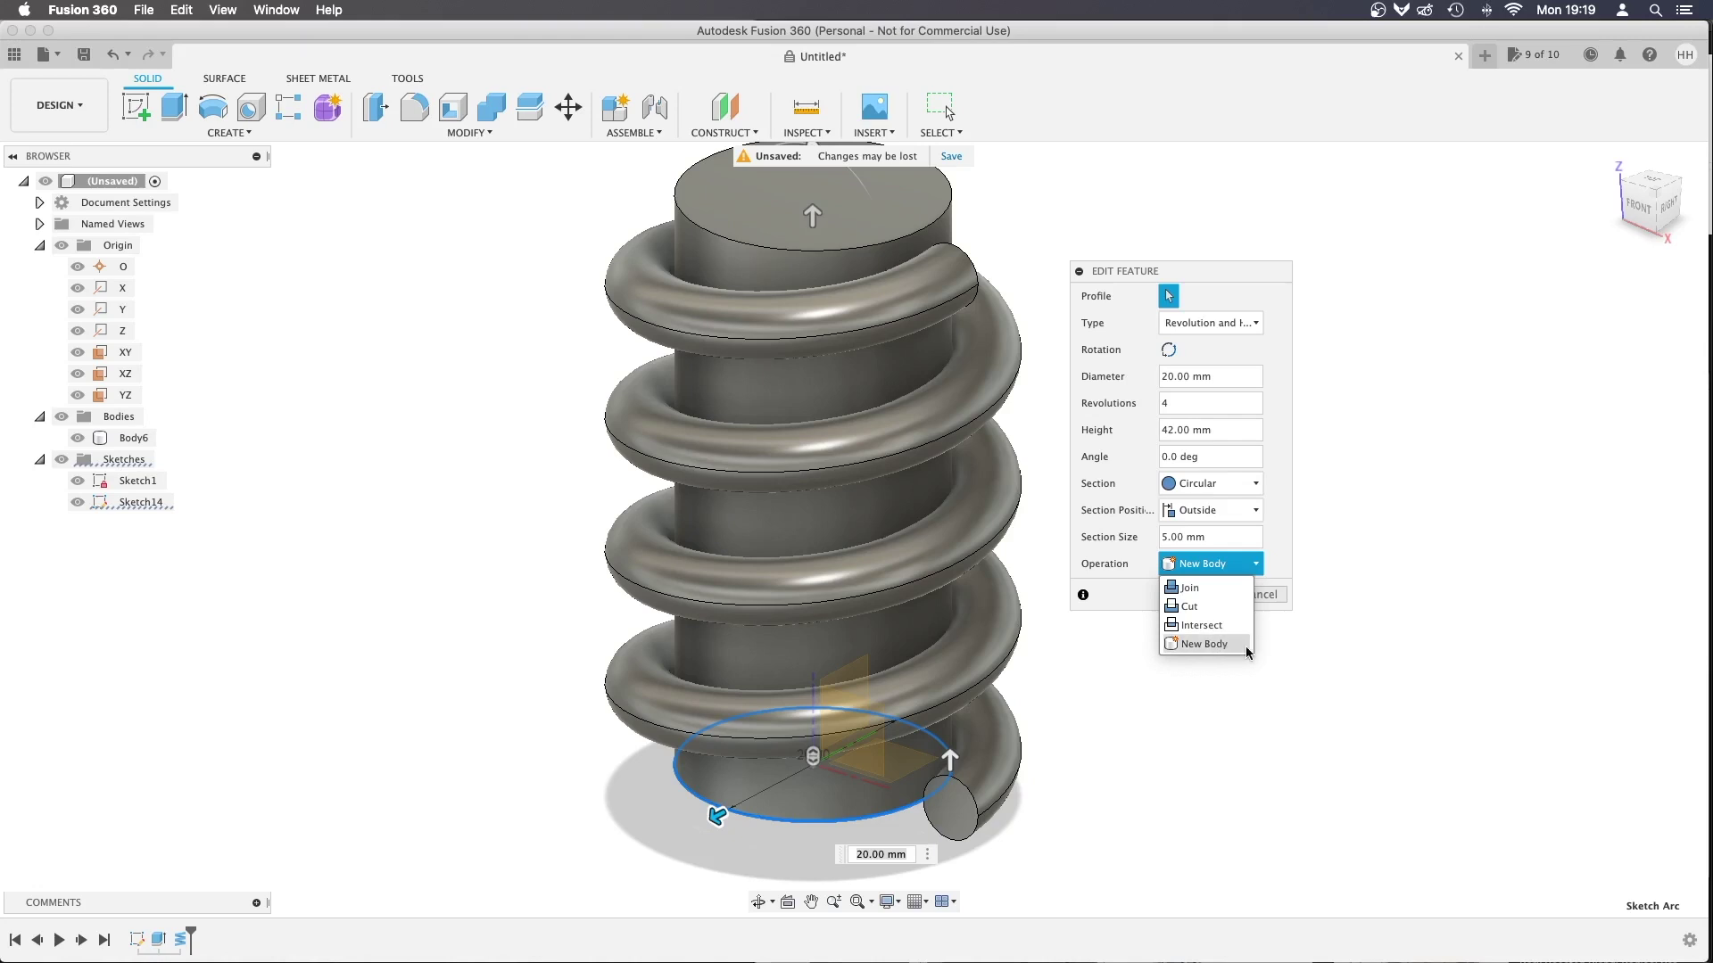
pyautogui.click(1121, 533)
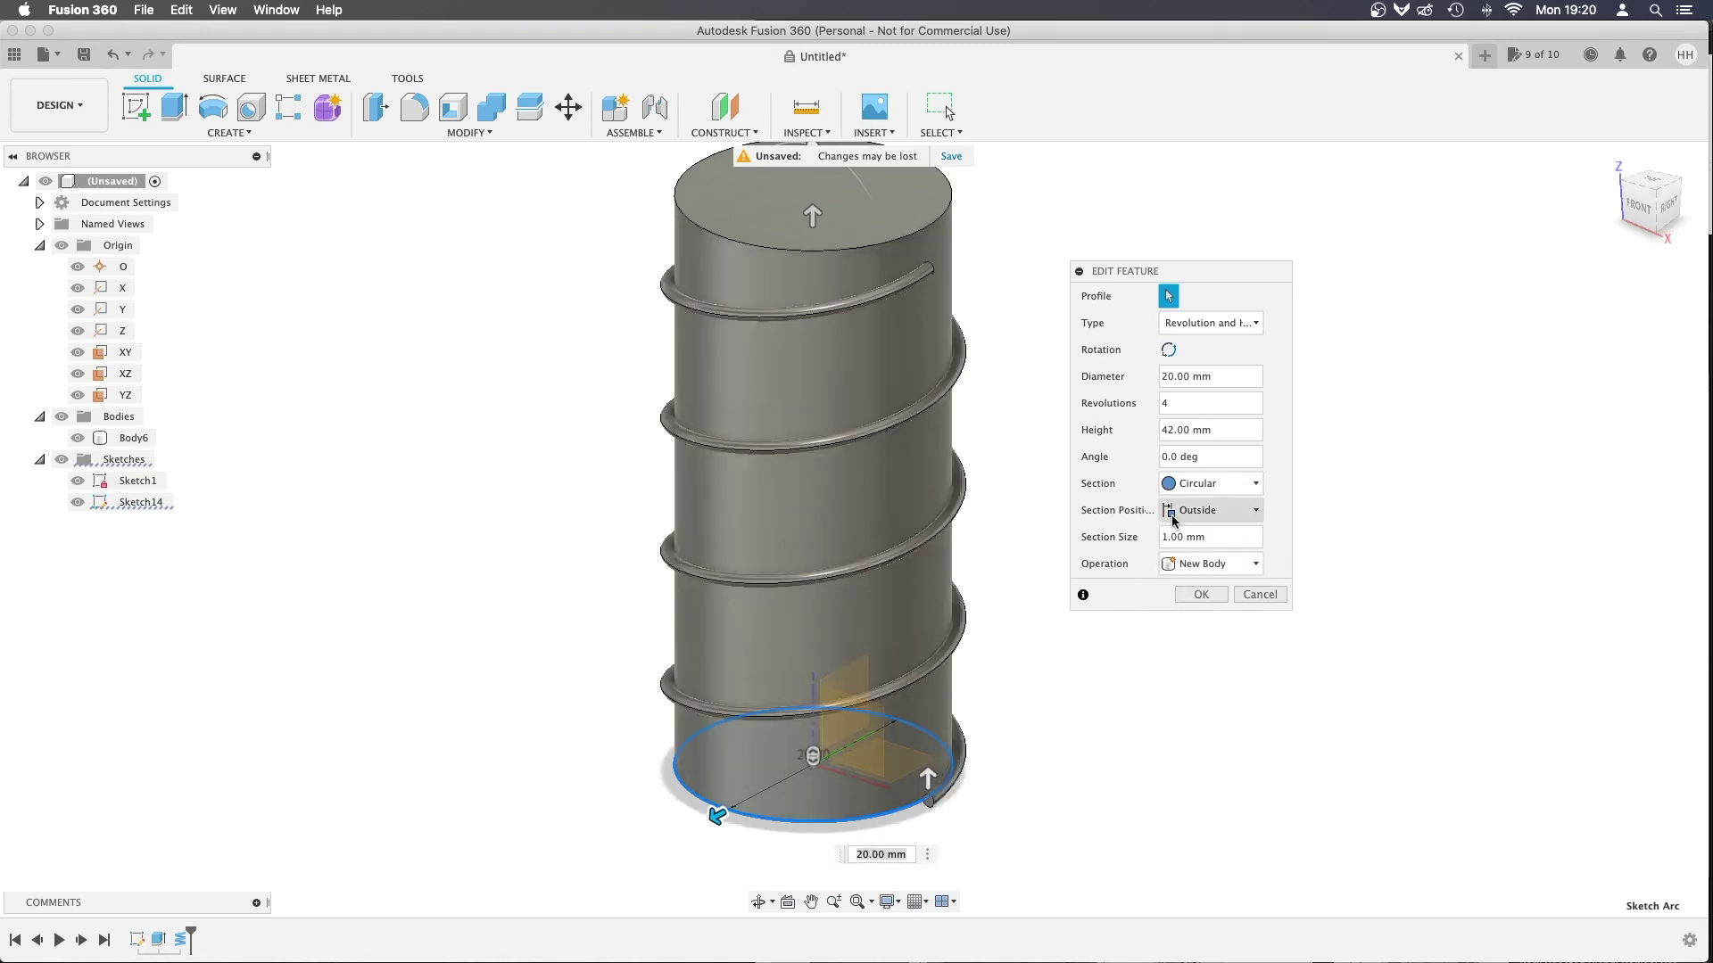
pyautogui.click(1201, 594)
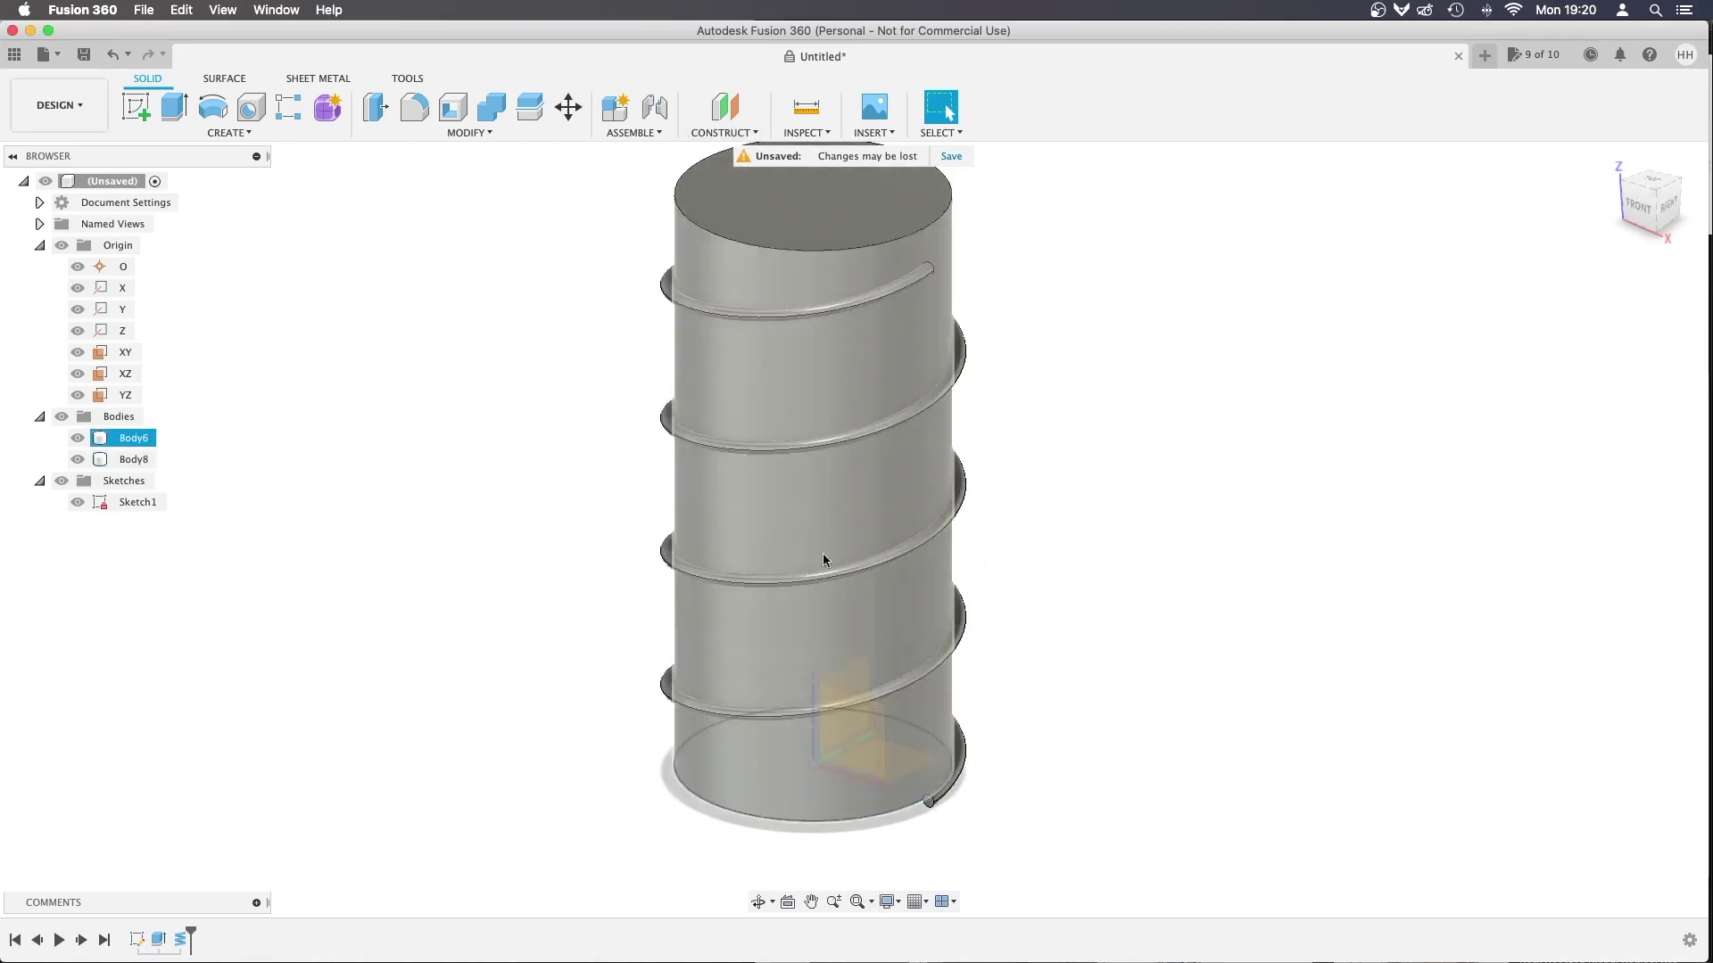
# Create a plane along the coil helix at distance 0.00, at the wire's starting end
pyautogui.click(740, 134)
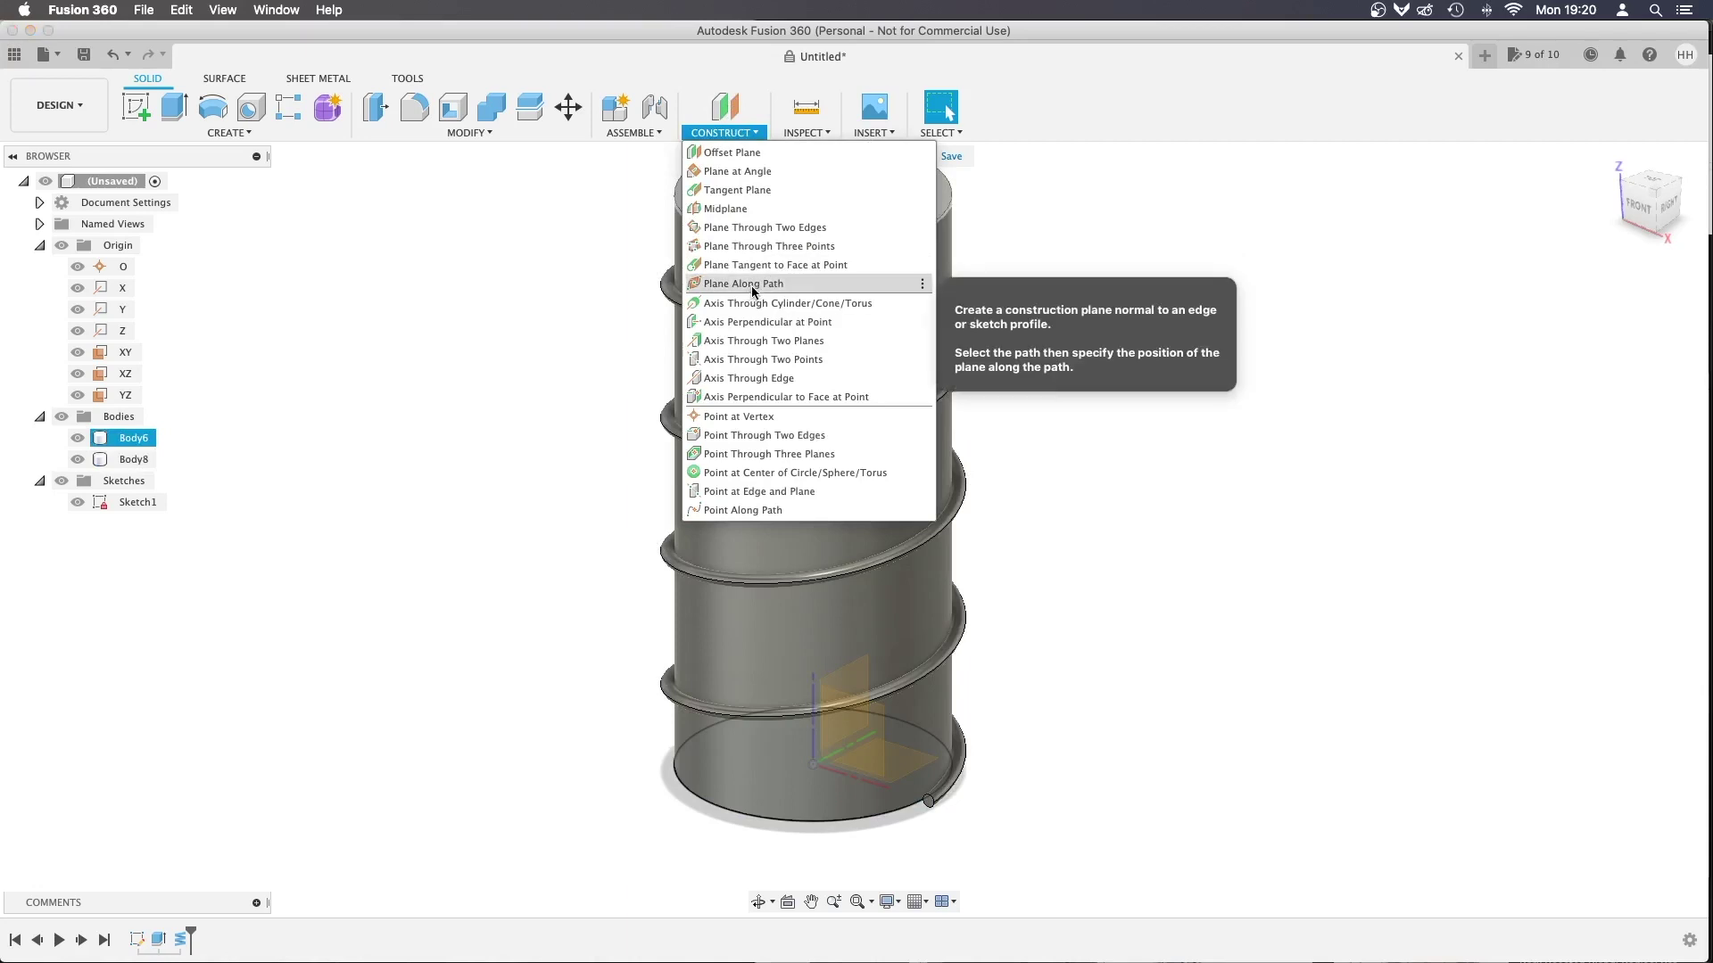
pyautogui.click(759, 285)
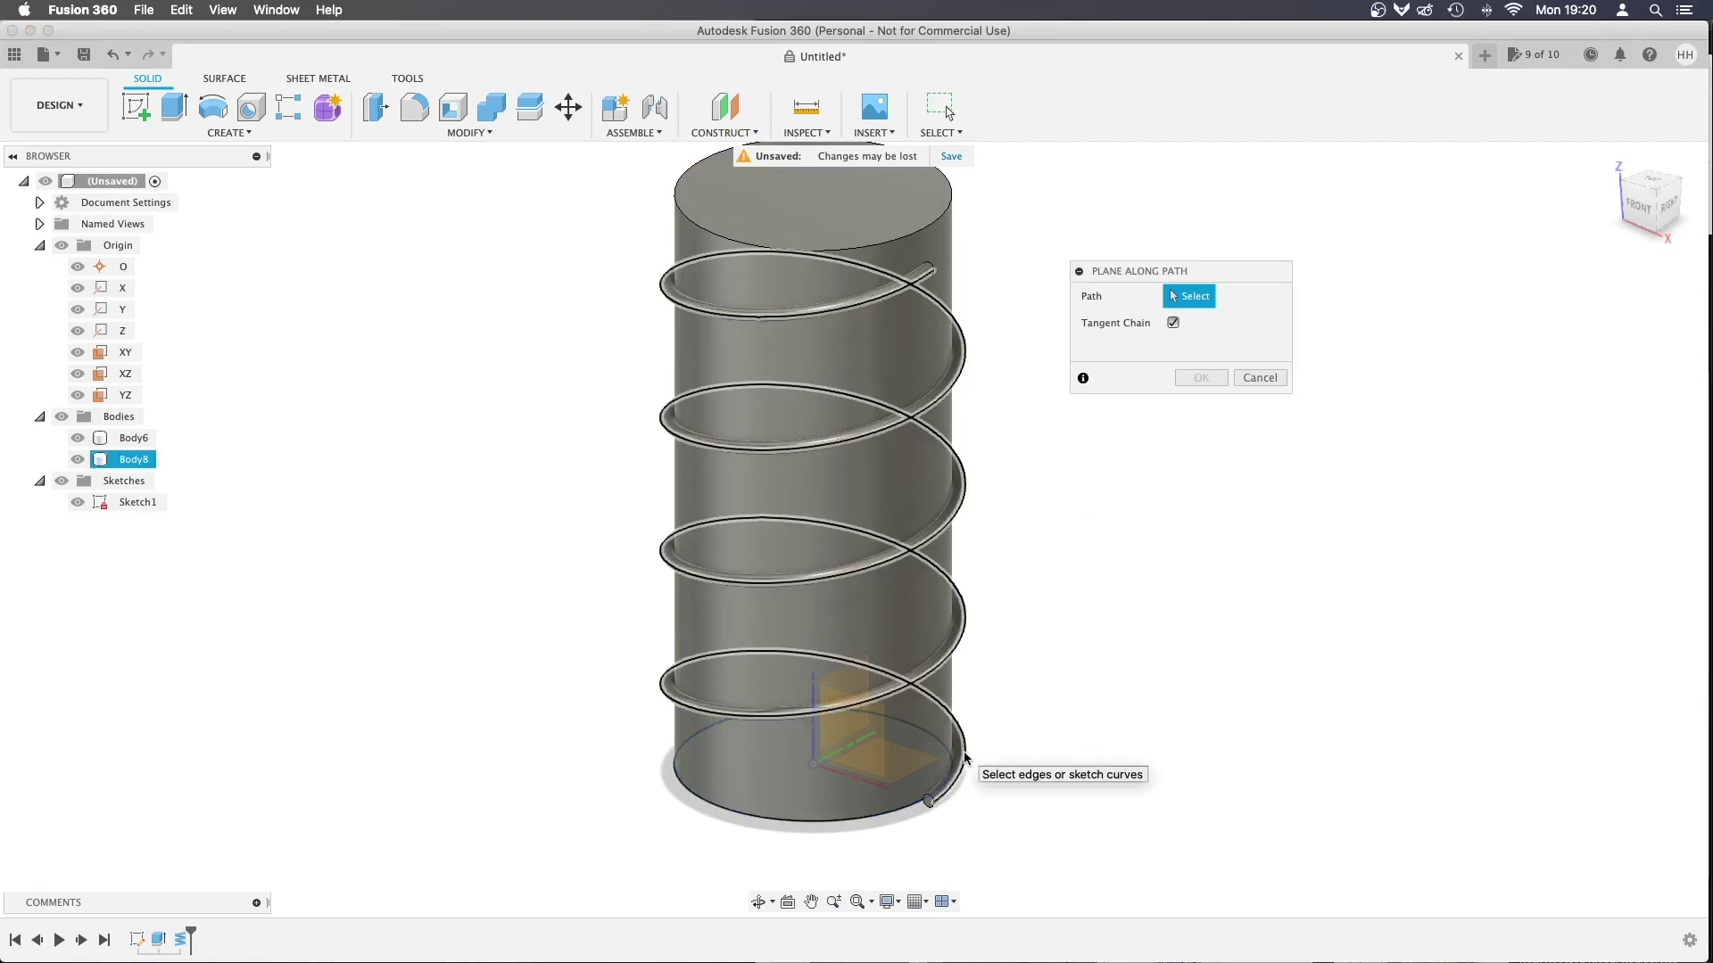
pyautogui.click(964, 750)
pyautogui.moveTo(966, 746); pyautogui.dragTo(908, 786)
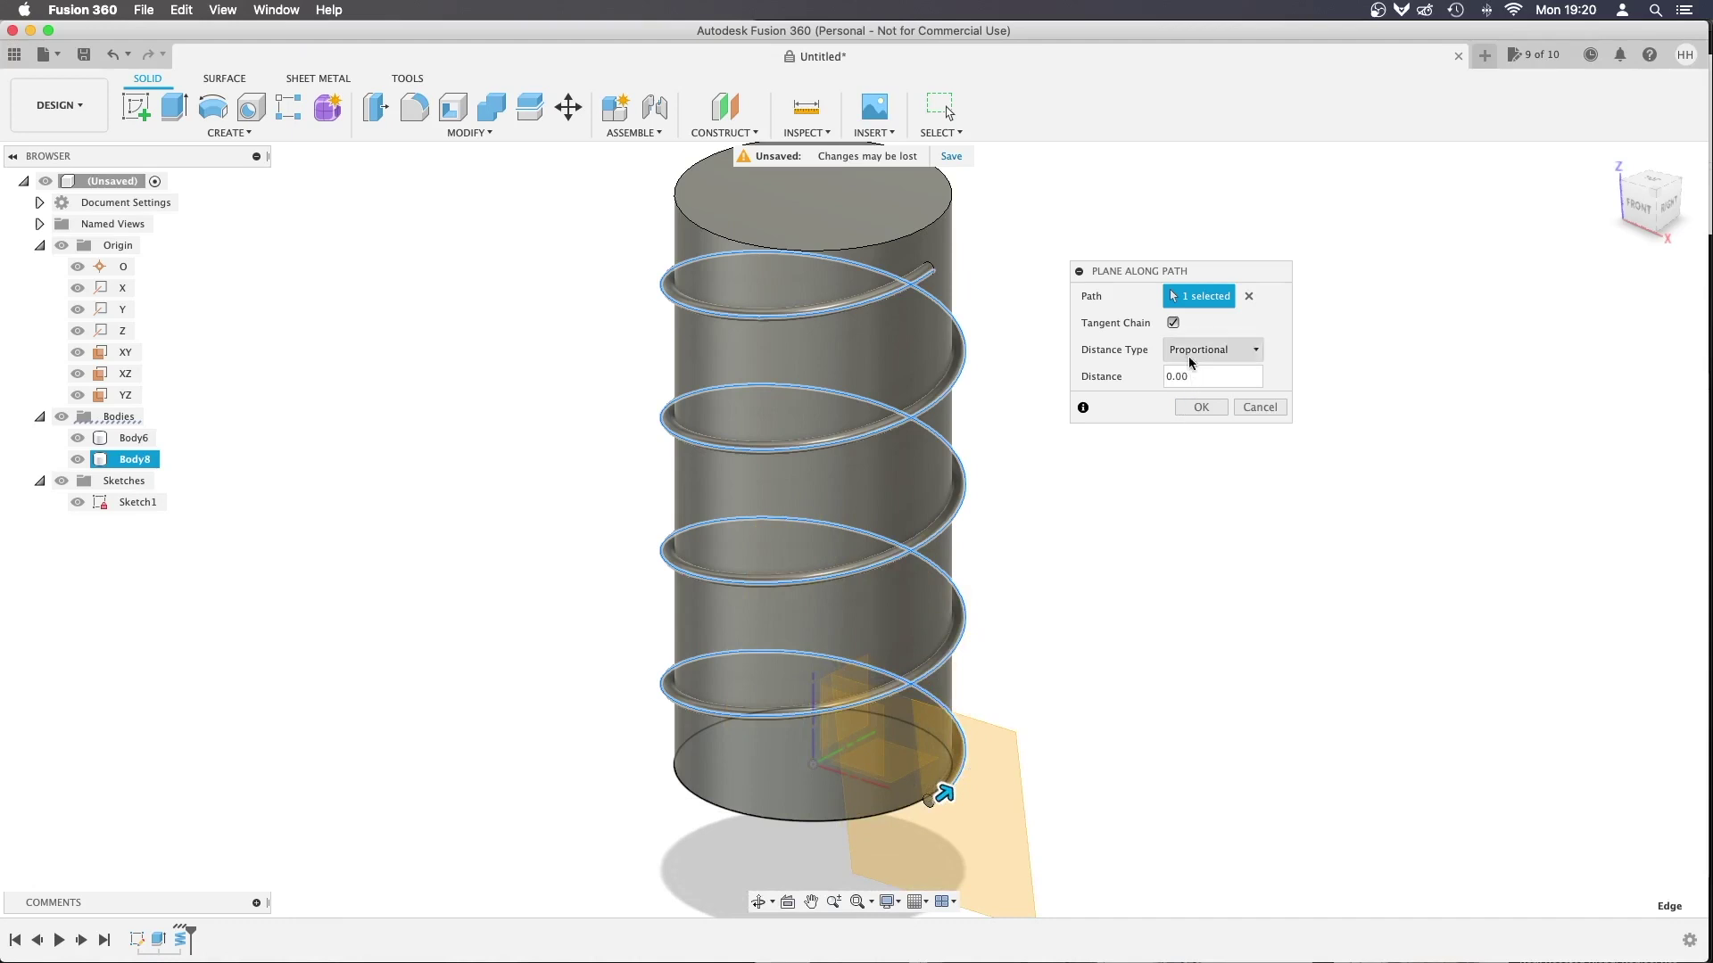
pyautogui.click(1201, 408)
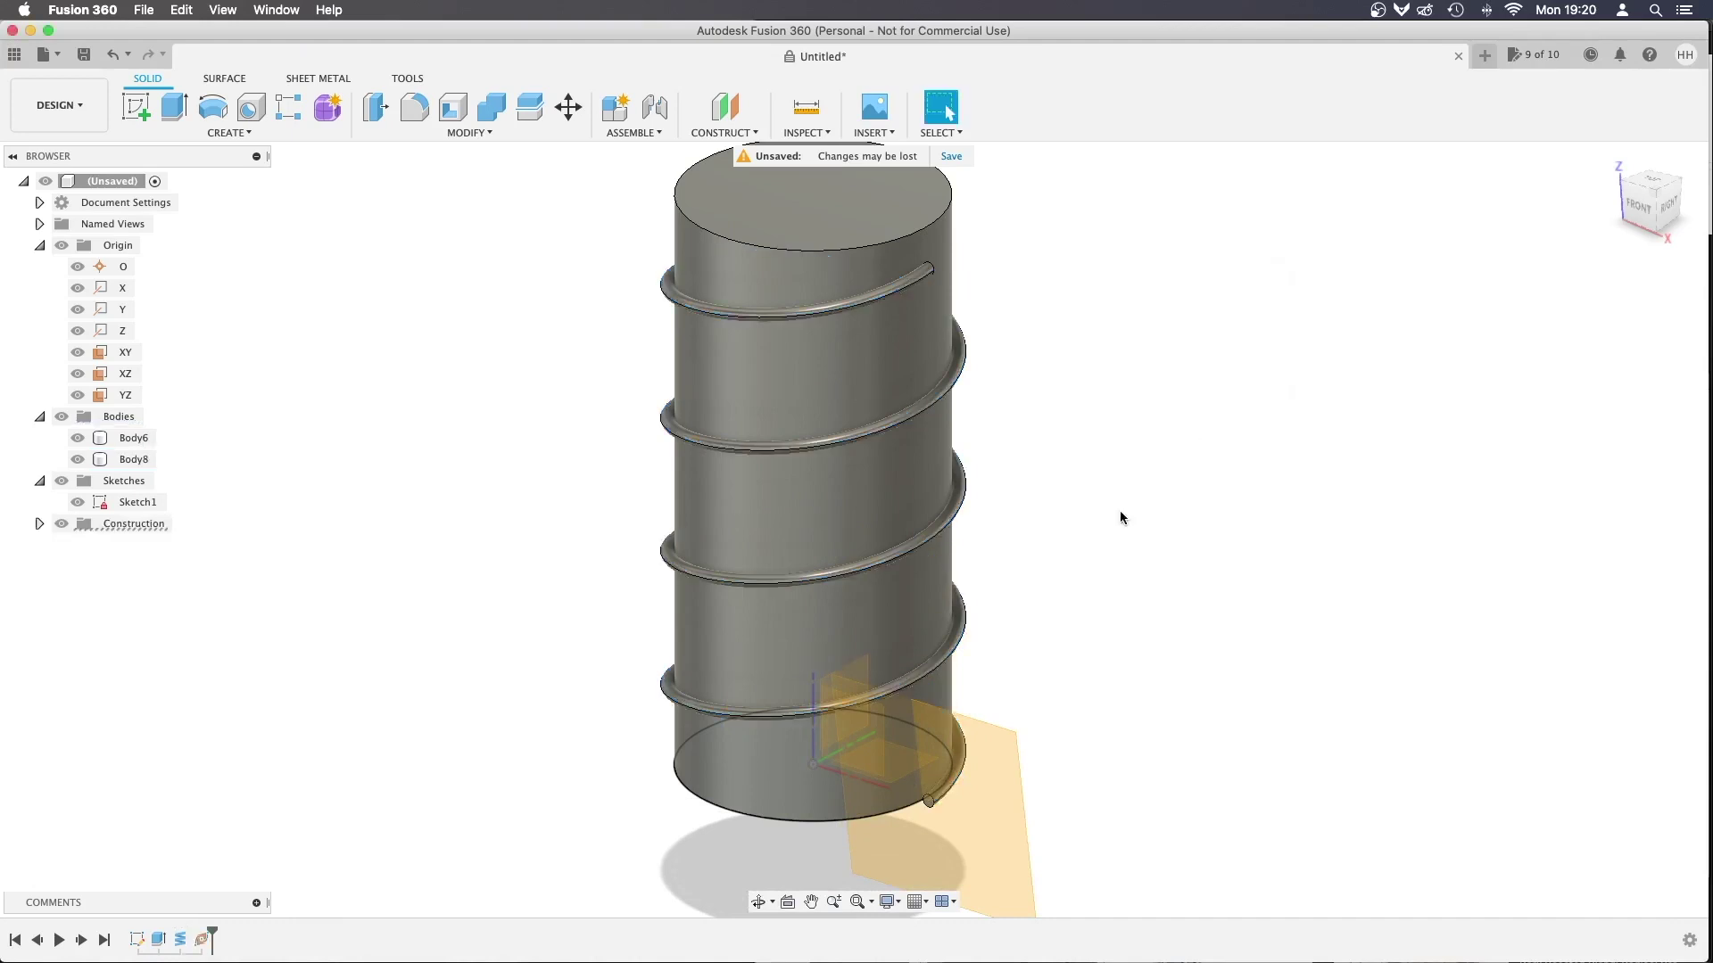
pyautogui.click(954, 831)
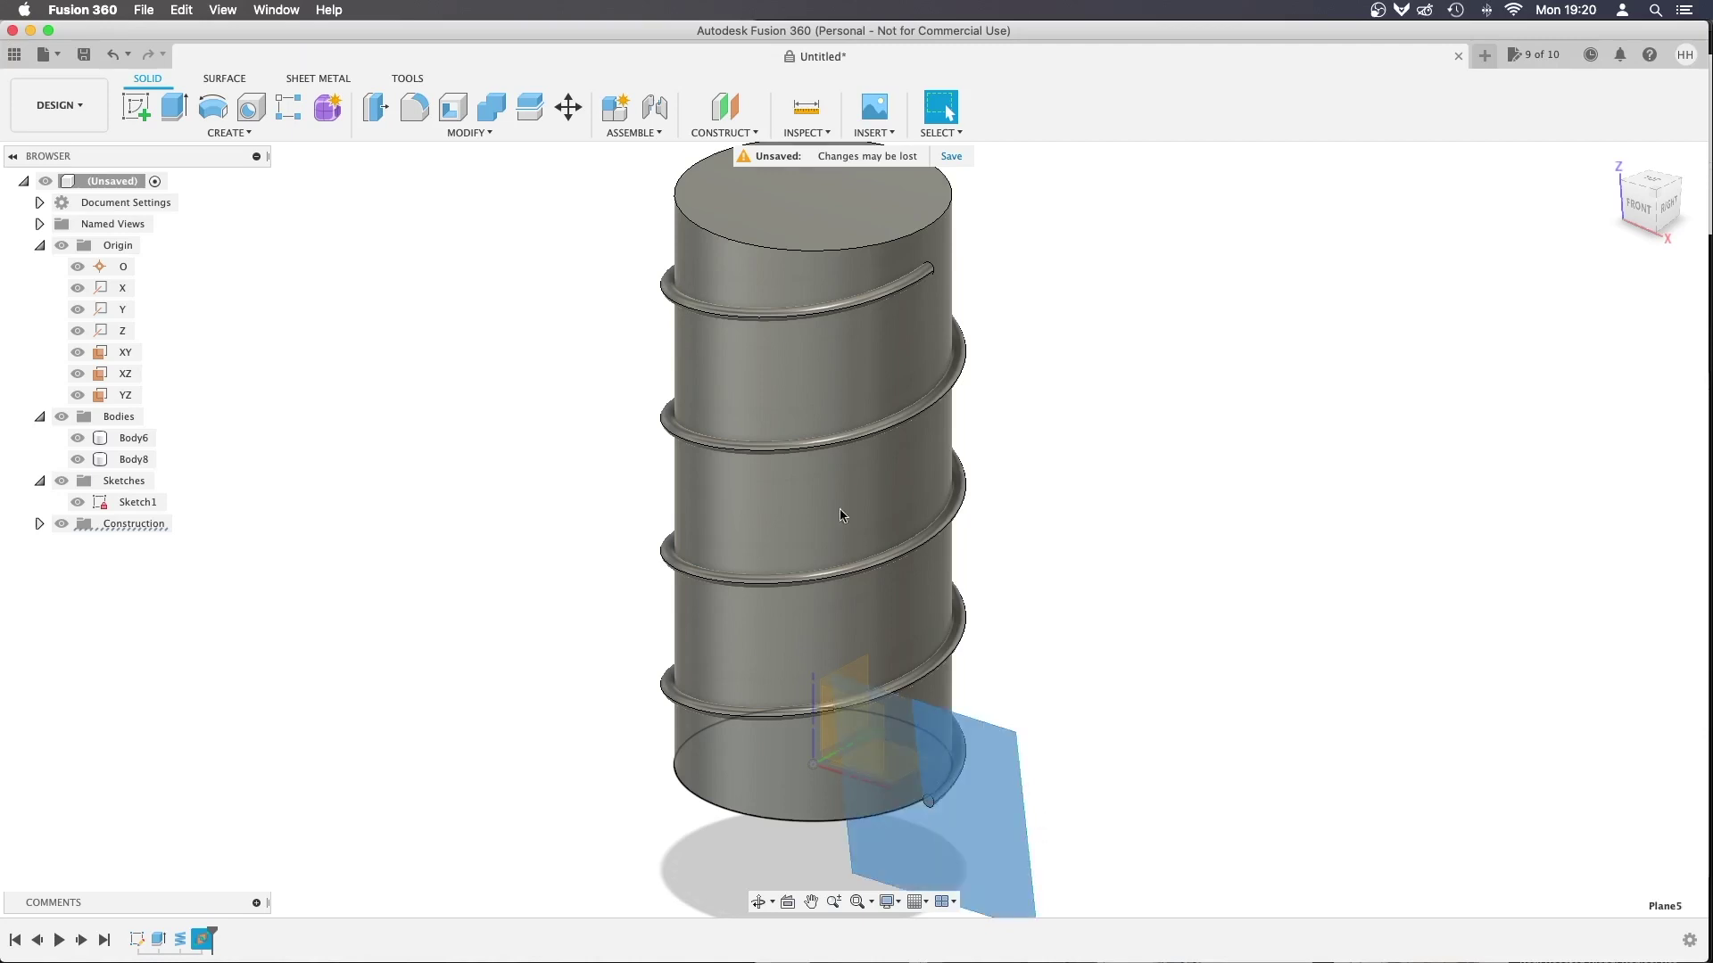
# Sketch on the new plane a rectangular blade profile running outward from the coil's circular section
pyautogui.click(136, 107)
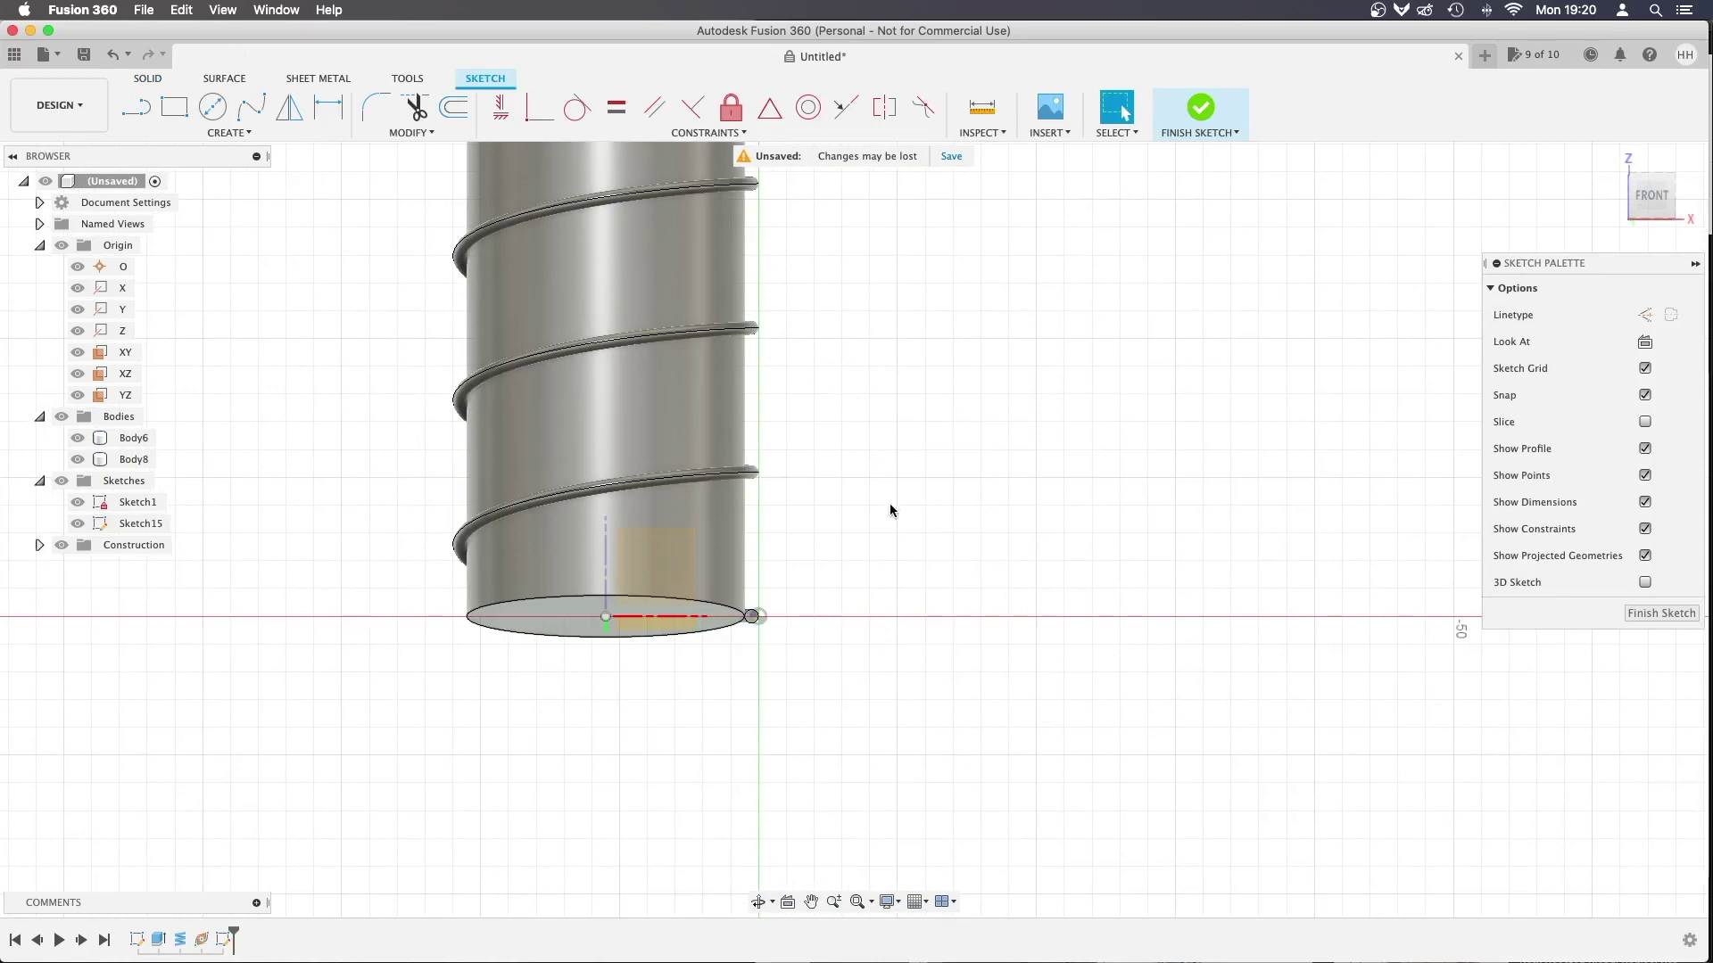
pyautogui.click(834, 901)
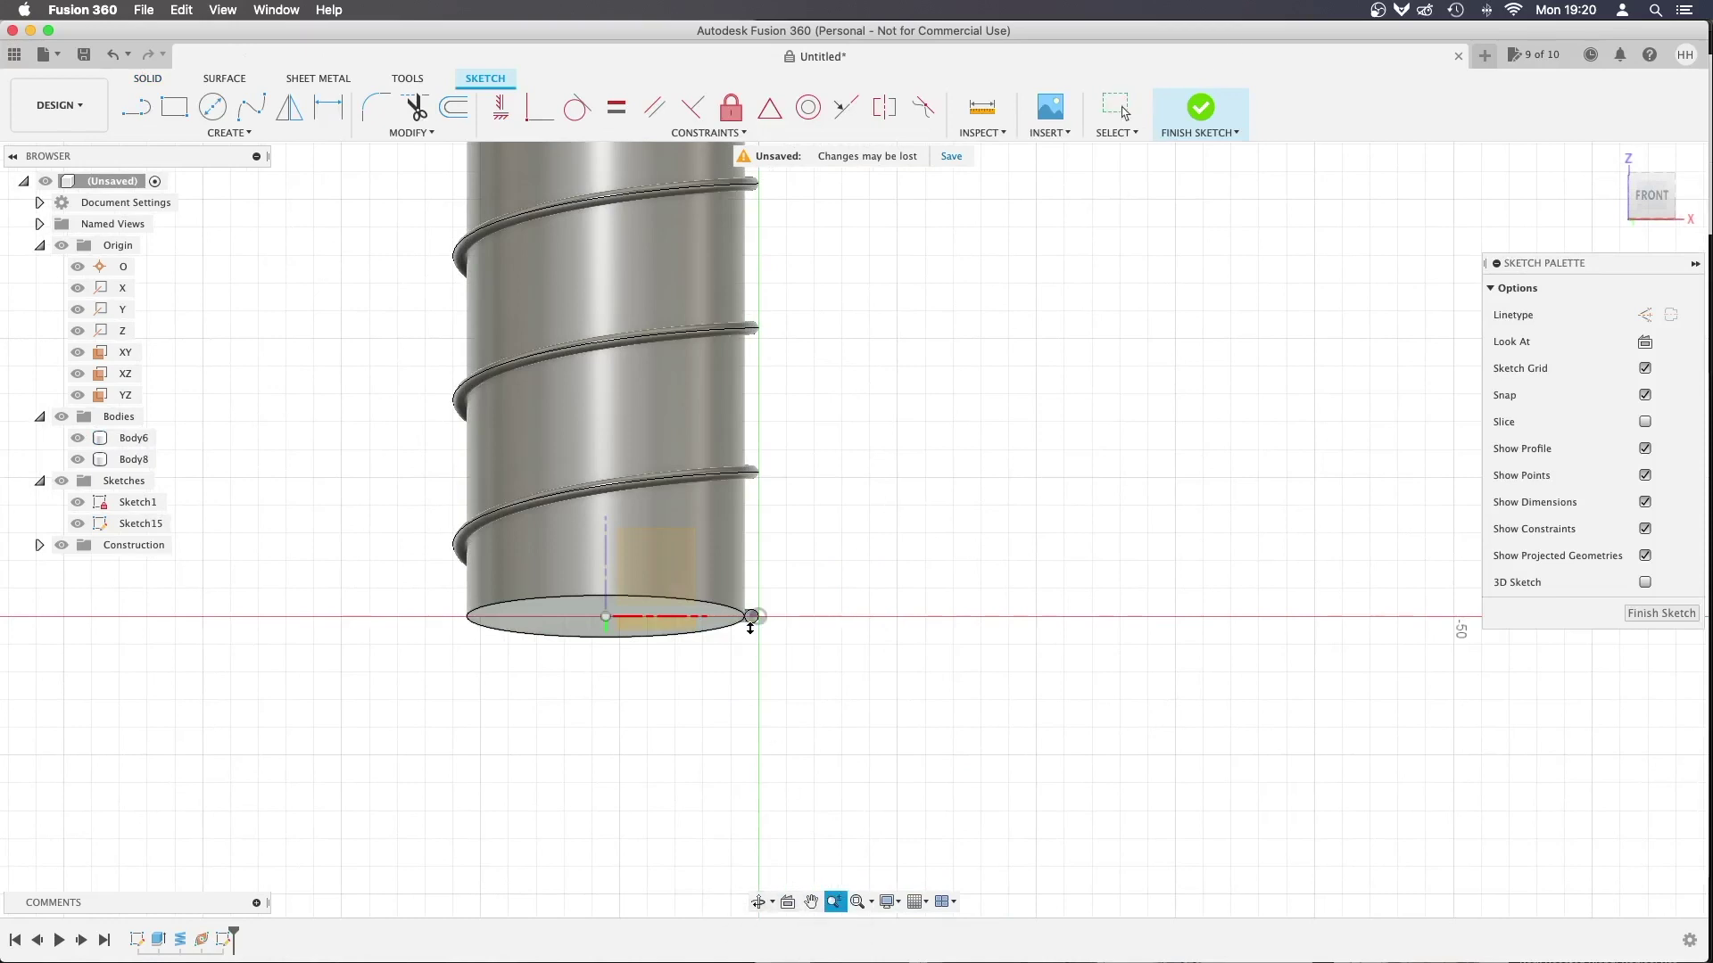
pyautogui.scroll(8, 750, 628)
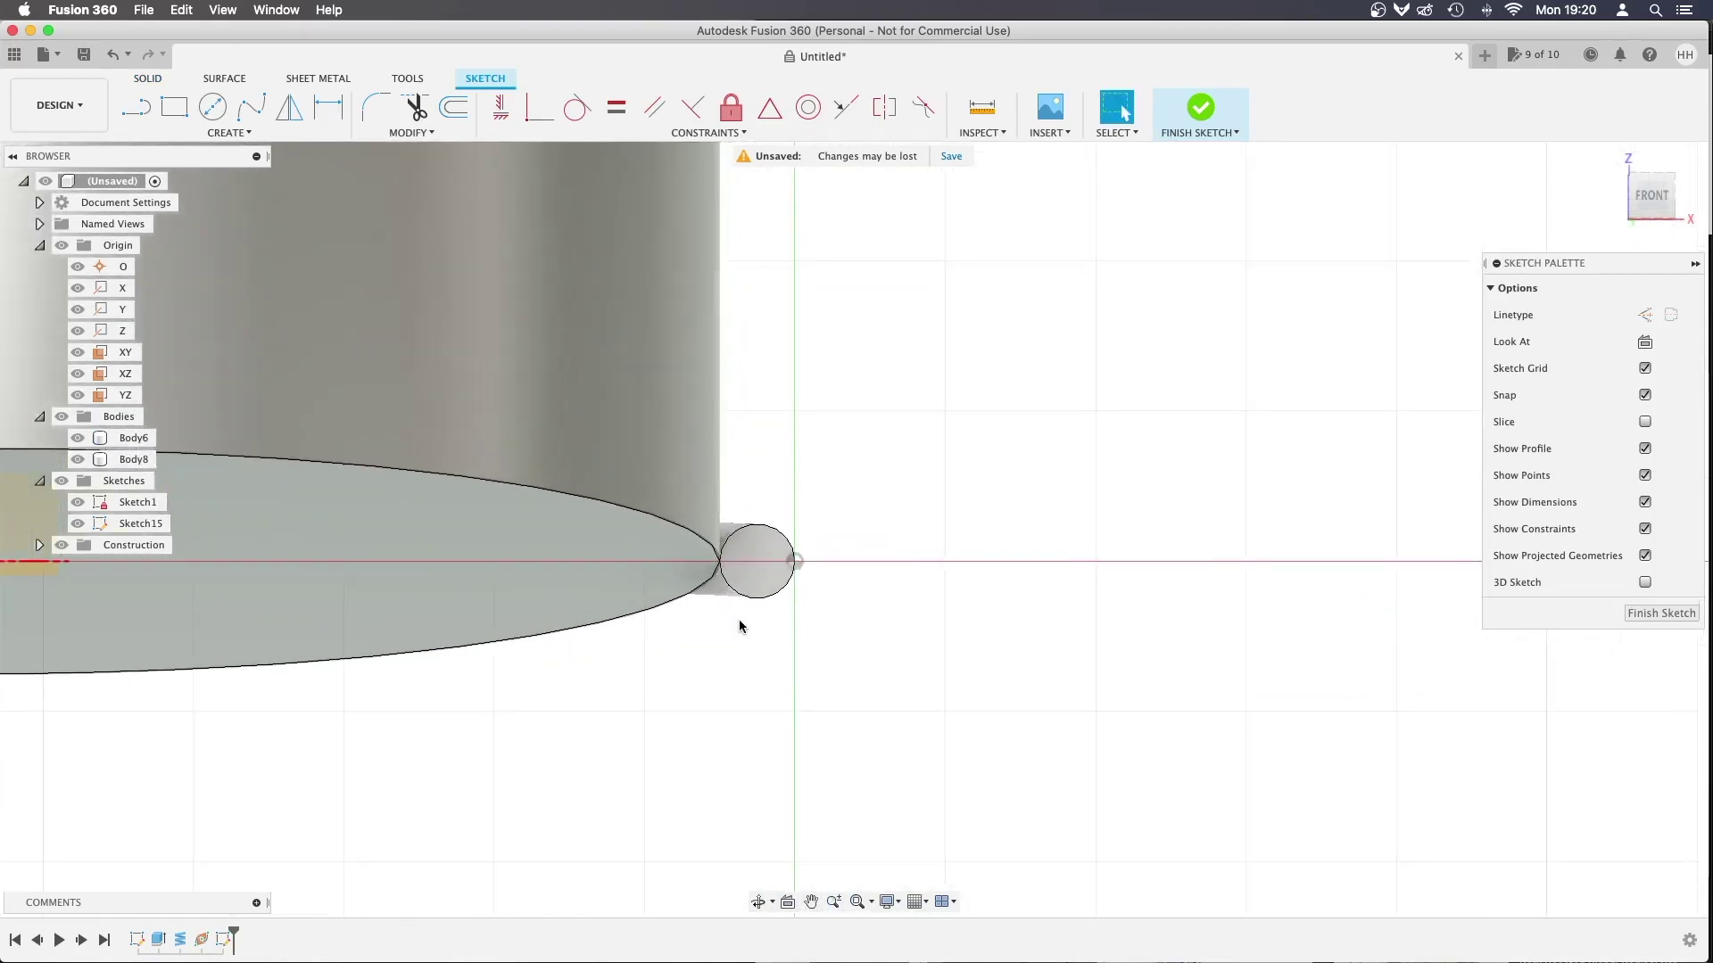
pyautogui.click(173, 107)
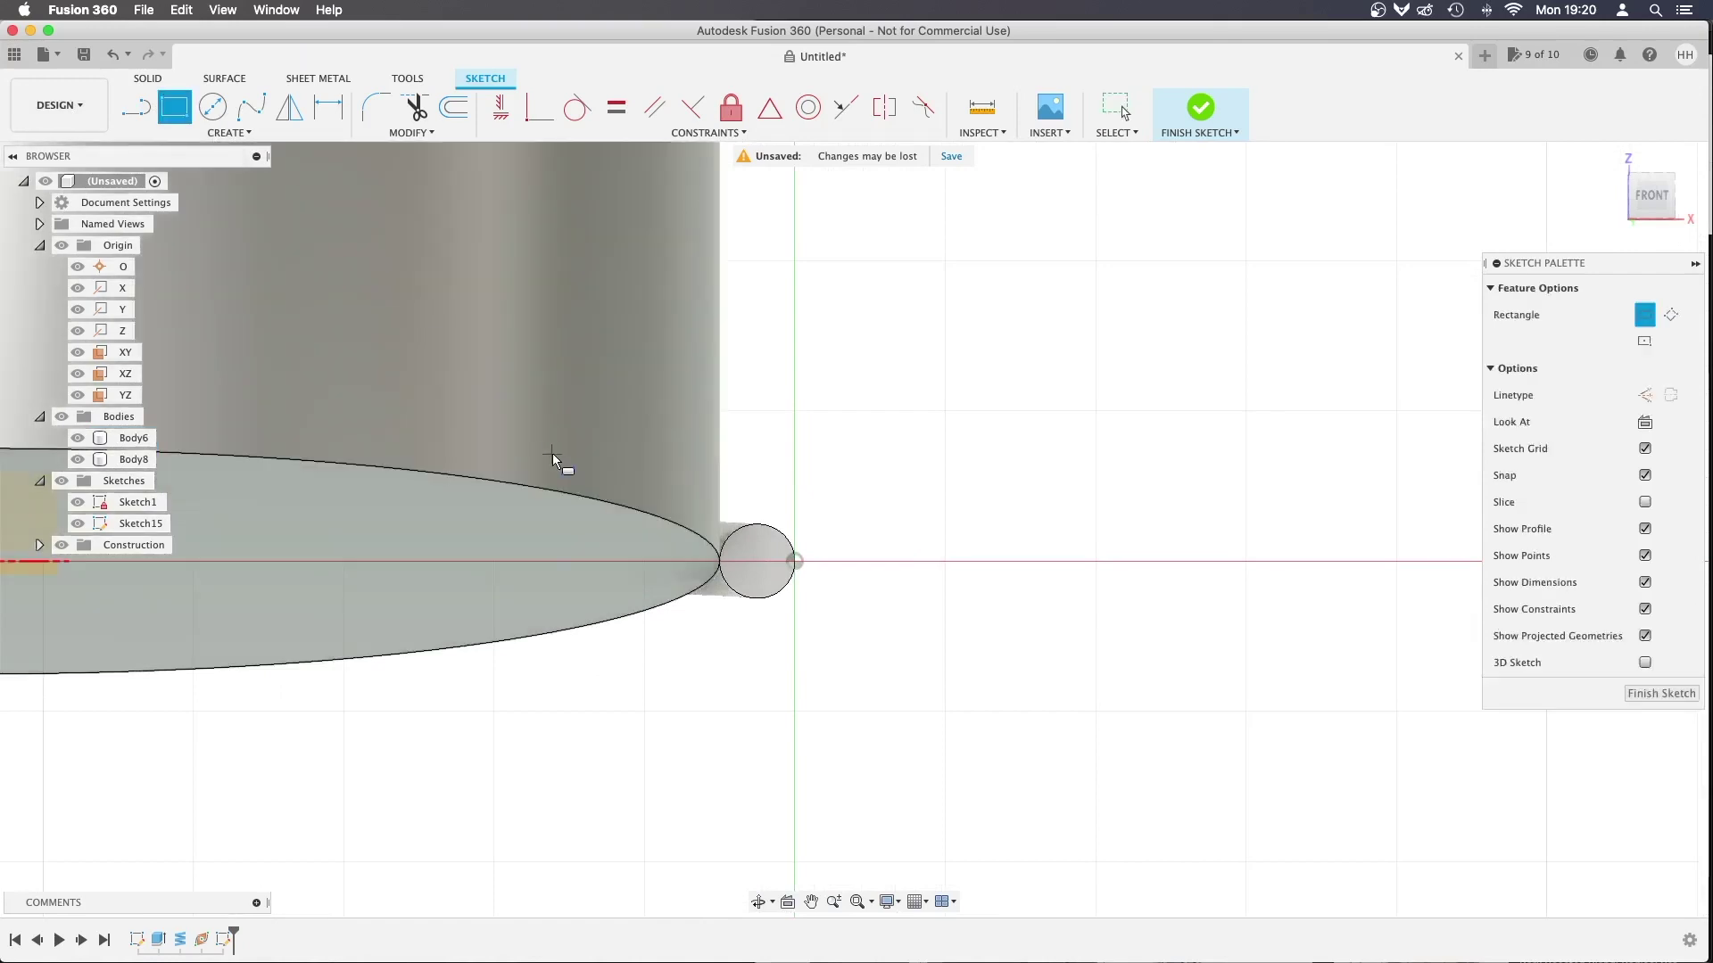
pyautogui.click(720, 562)
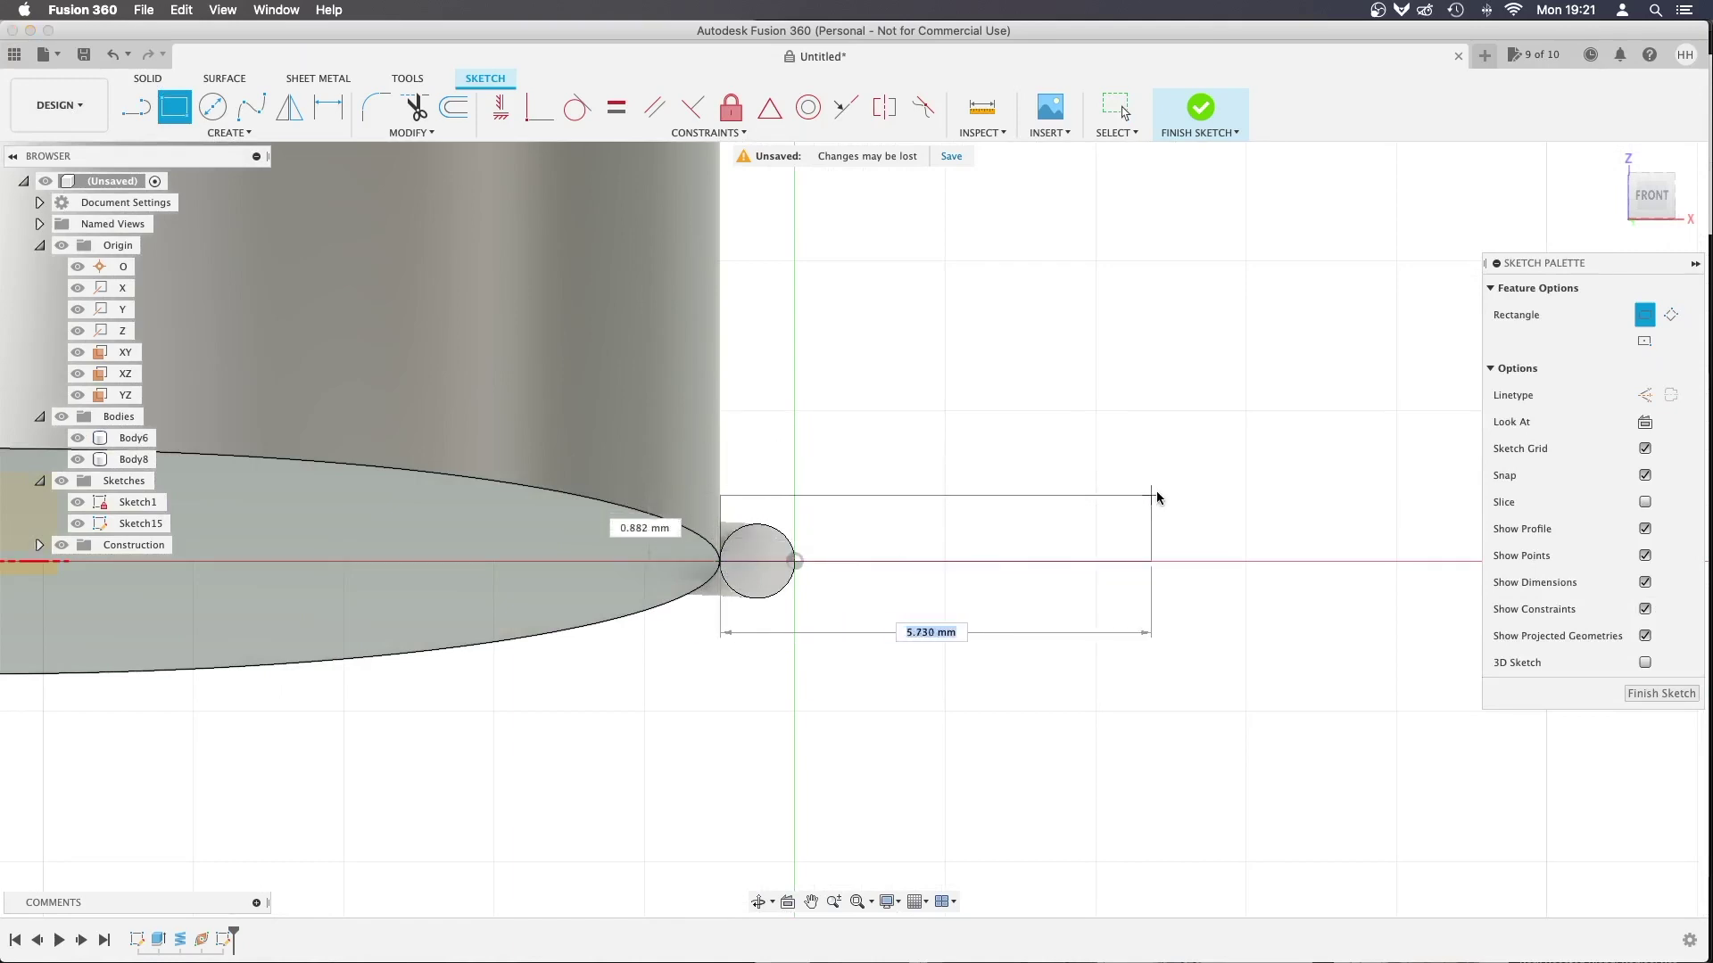
pyautogui.click(1462, 477)
pyautogui.press('Escape')
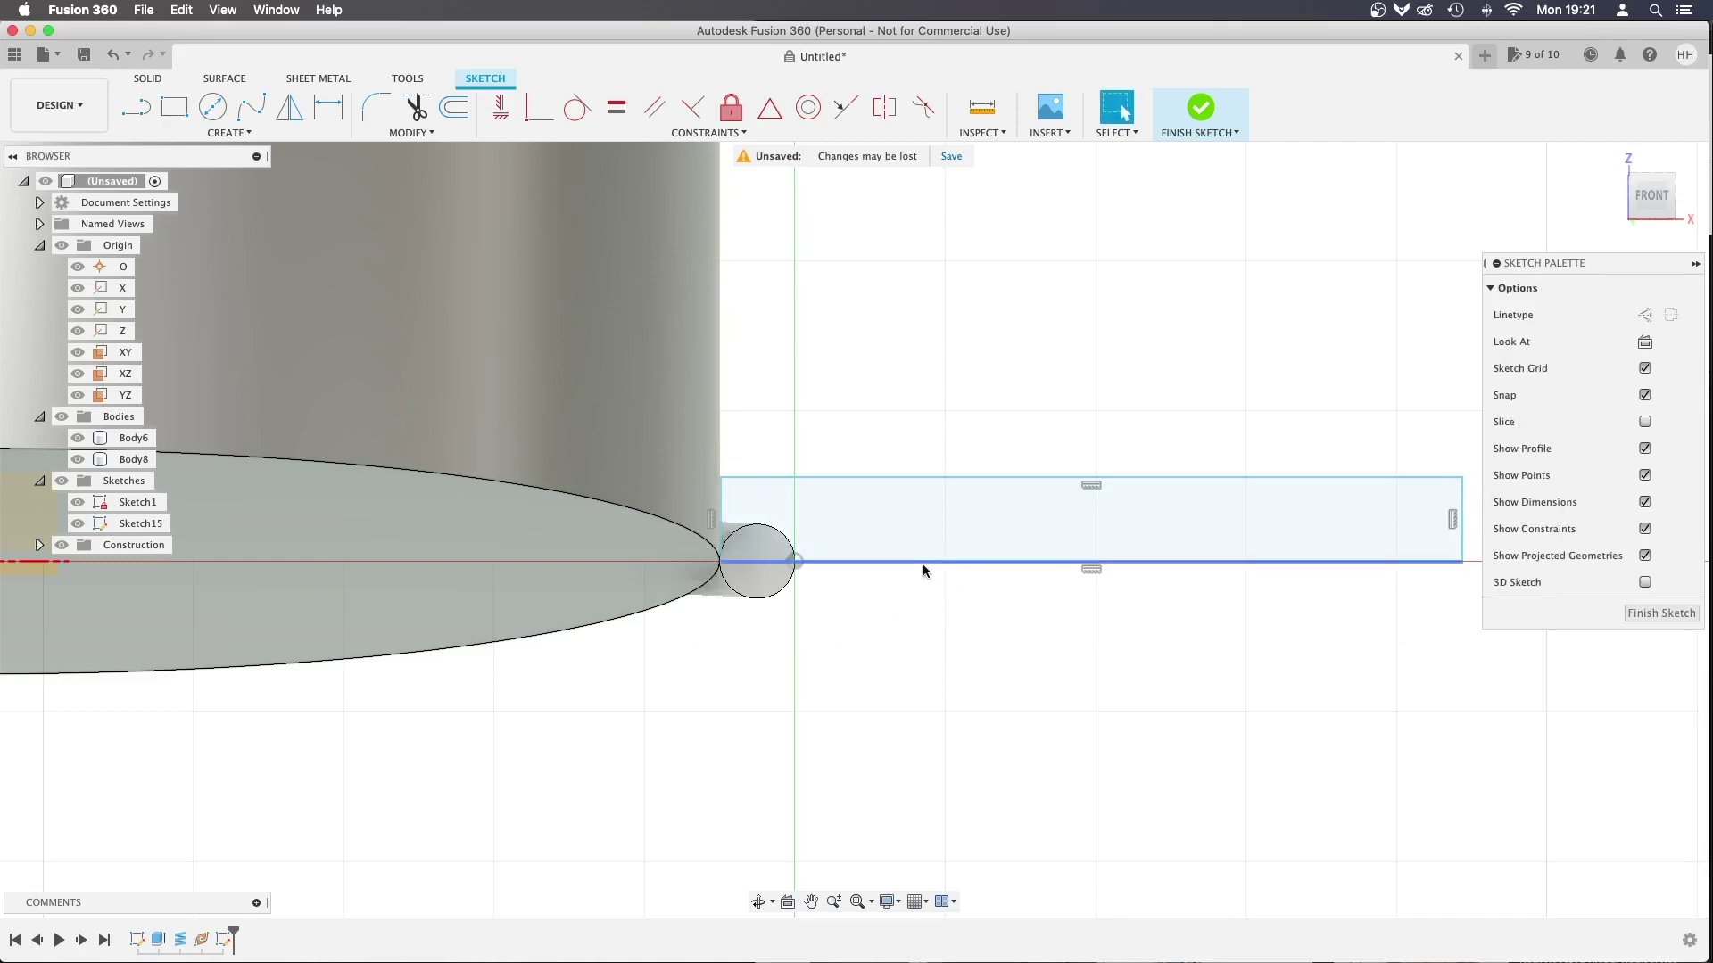
# Finish Sketch15 and reselect its 11.04 mm² rectangle profile
pyautogui.click(925, 563)
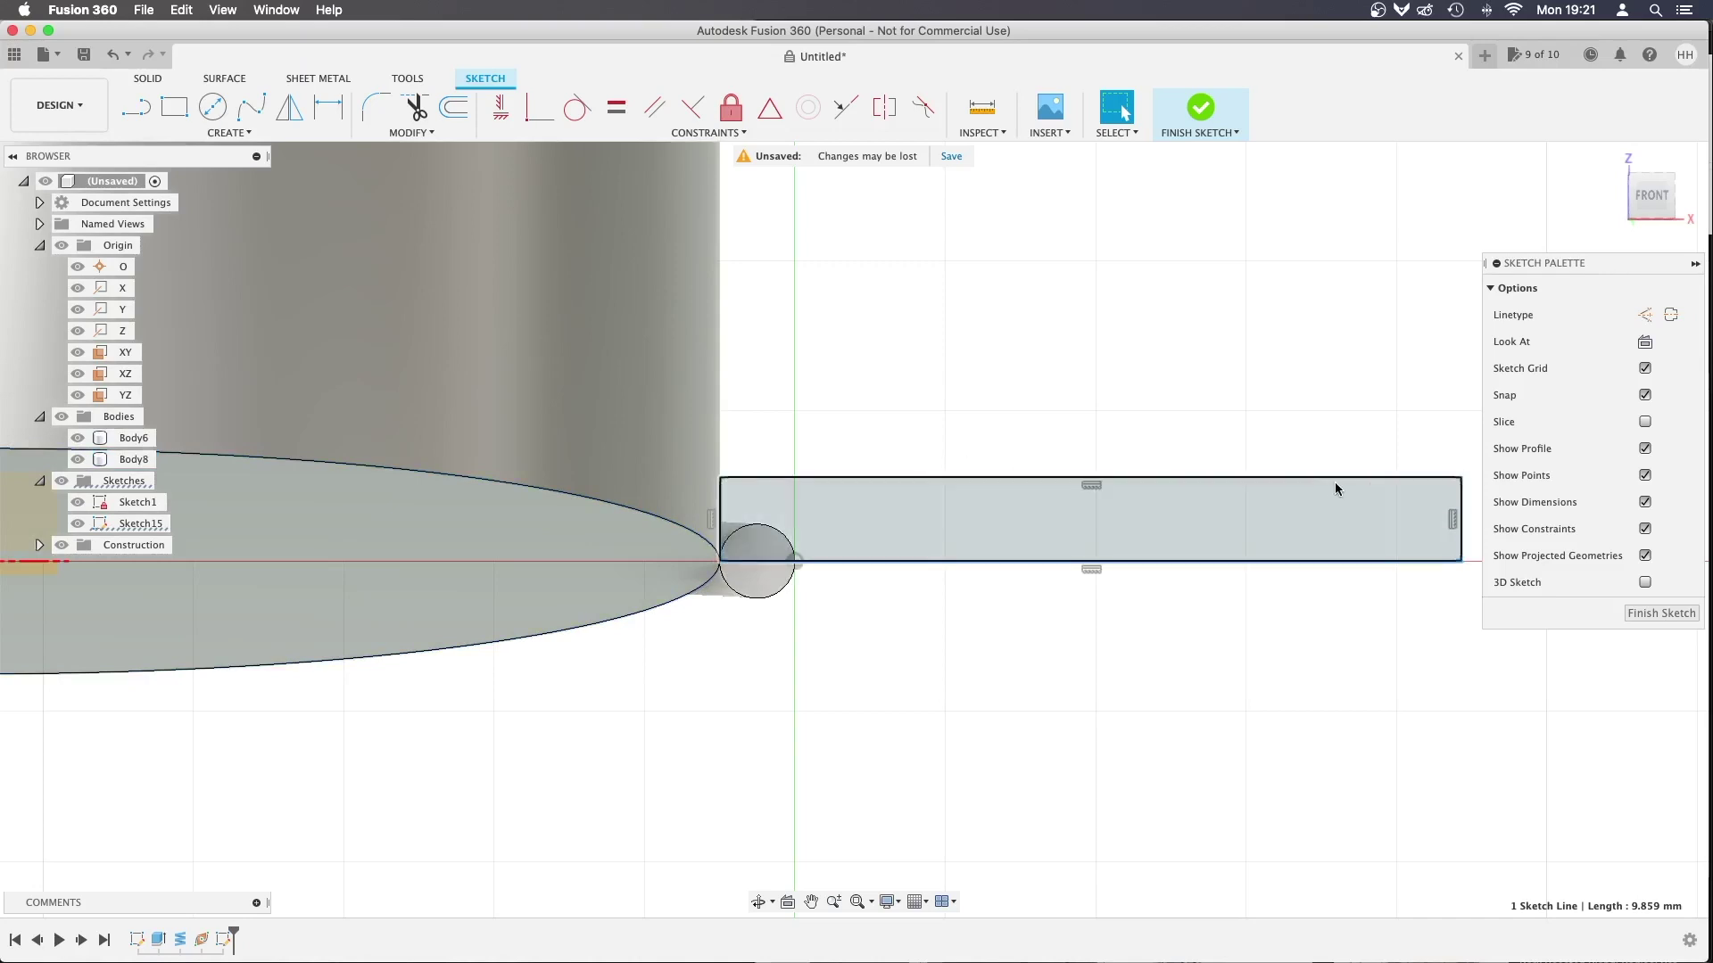
pyautogui.click(975, 527)
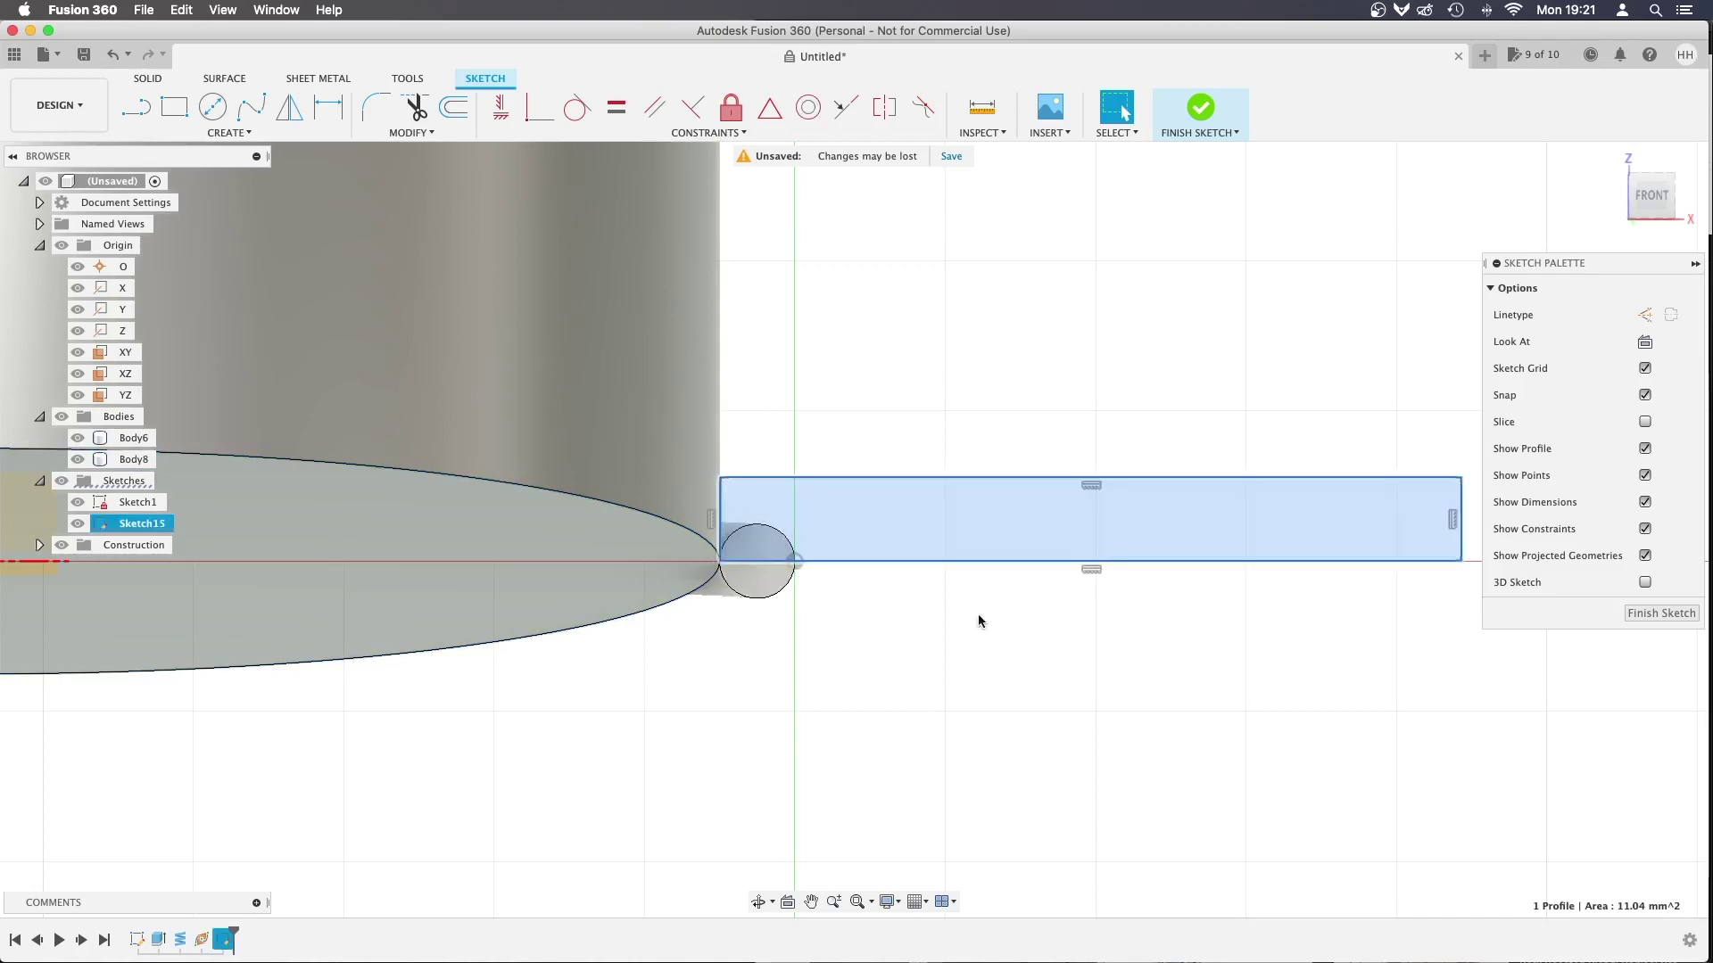
pyautogui.click(1207, 116)
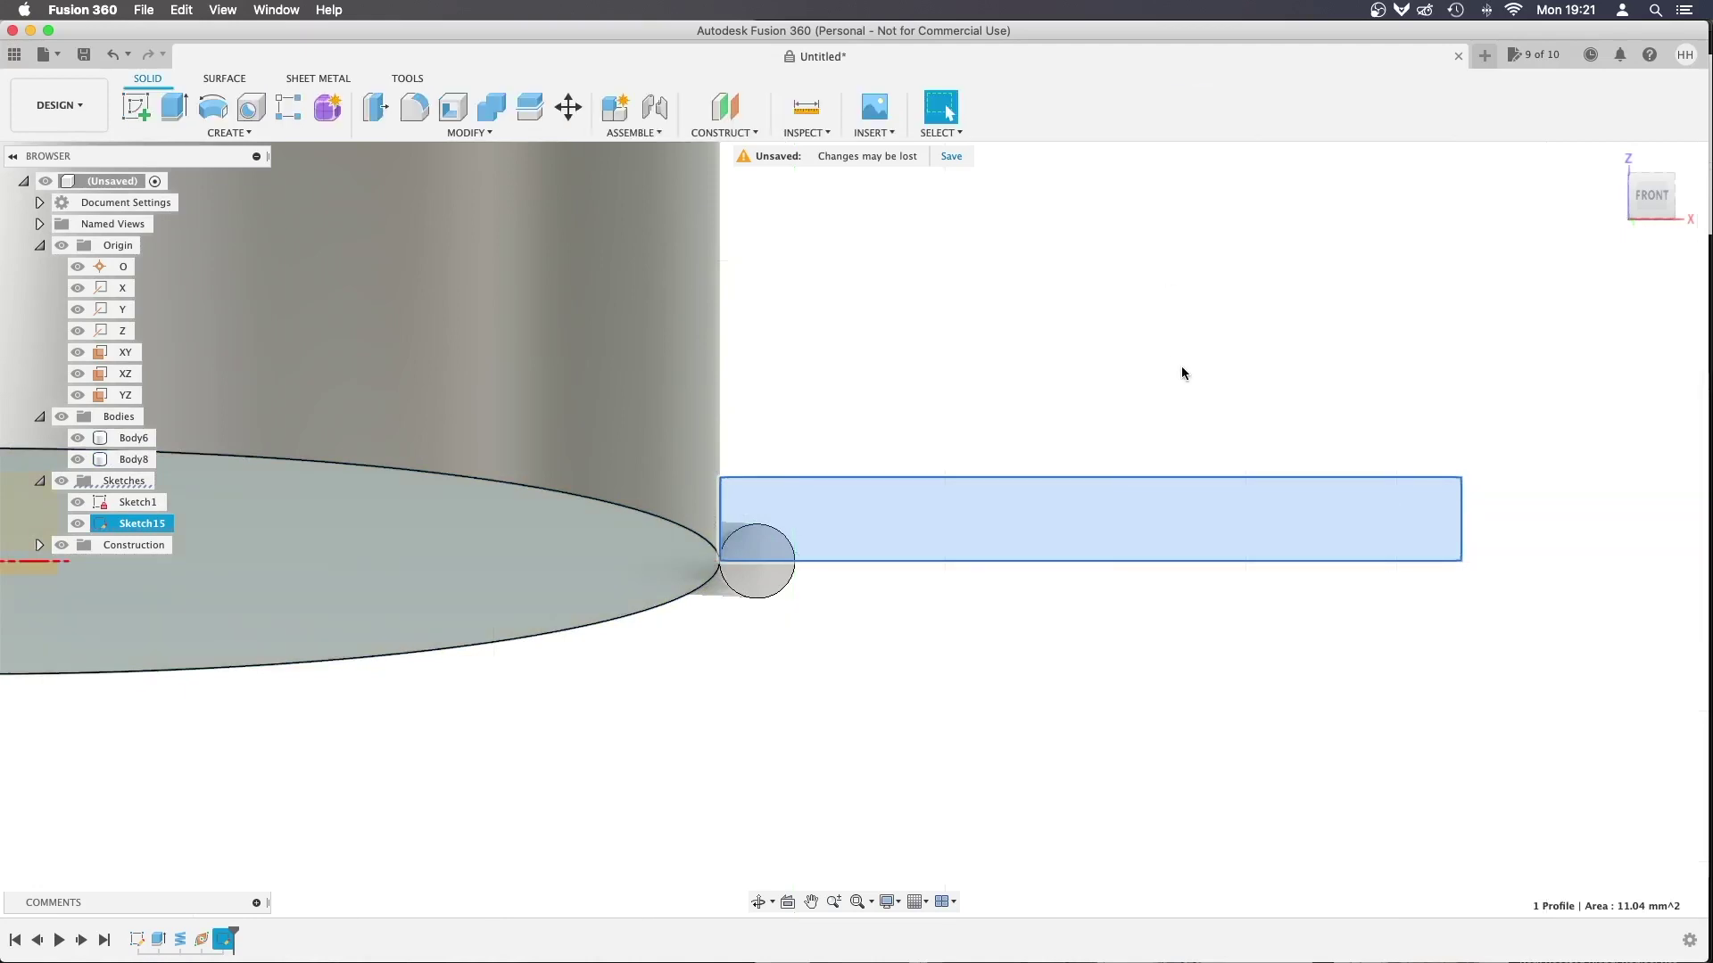
pyautogui.scroll(-10, 743, 628)
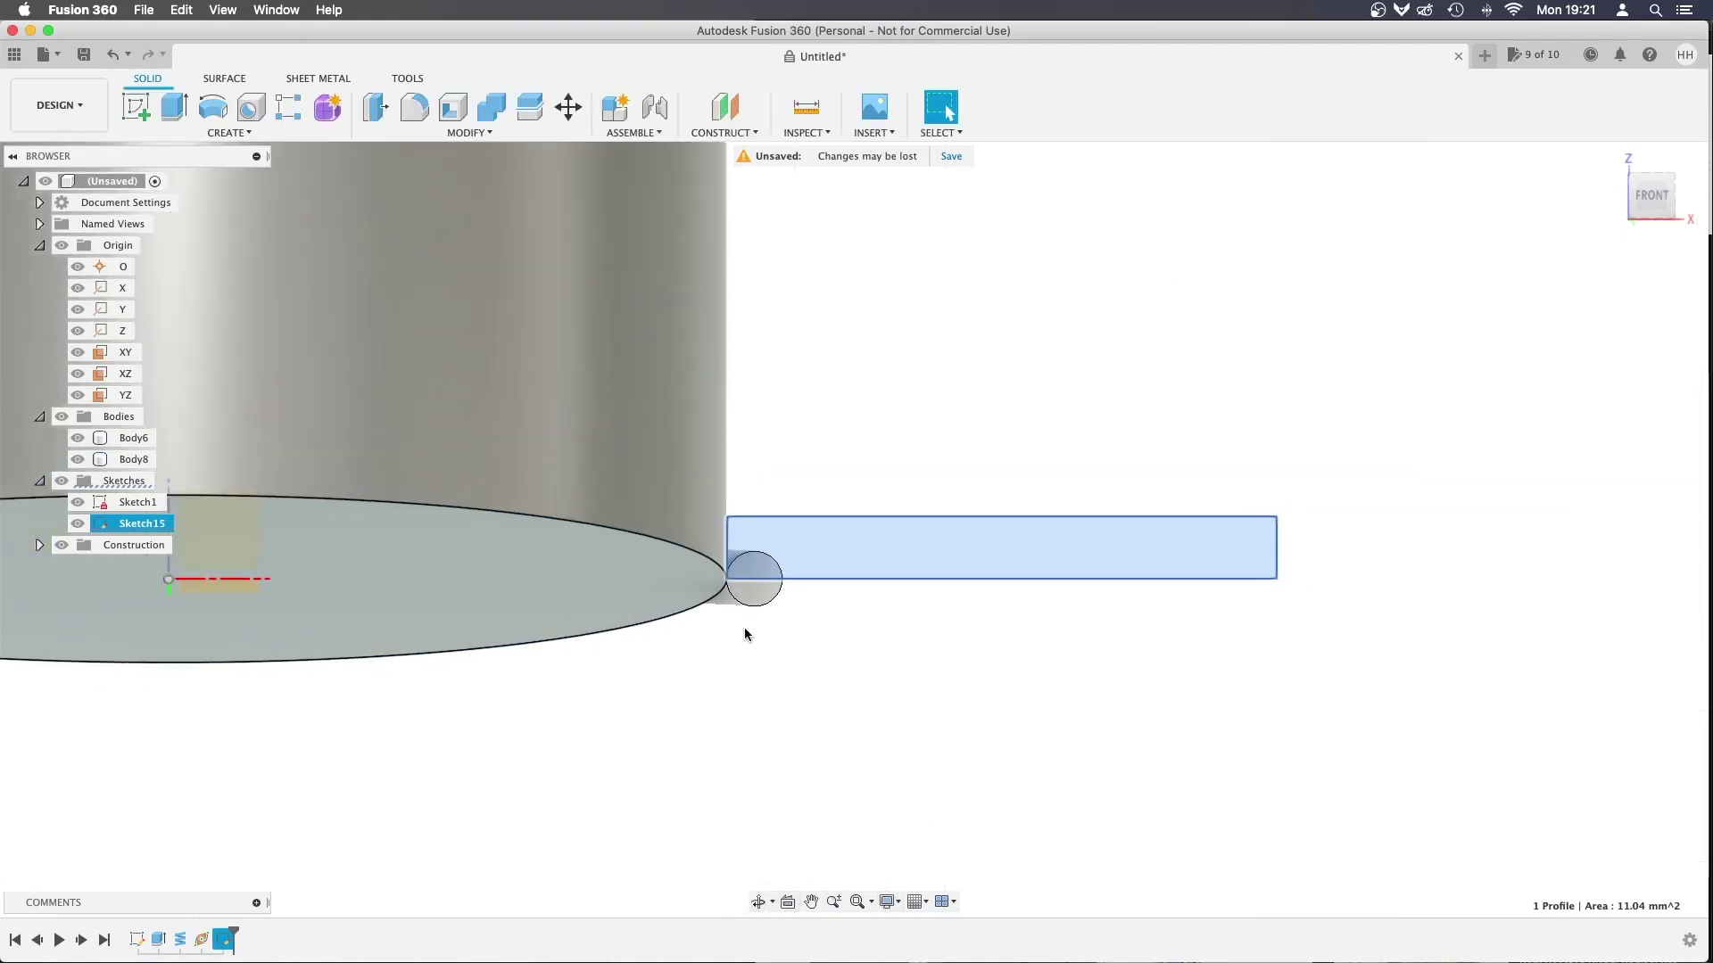
pyautogui.scroll(1, 743, 627)
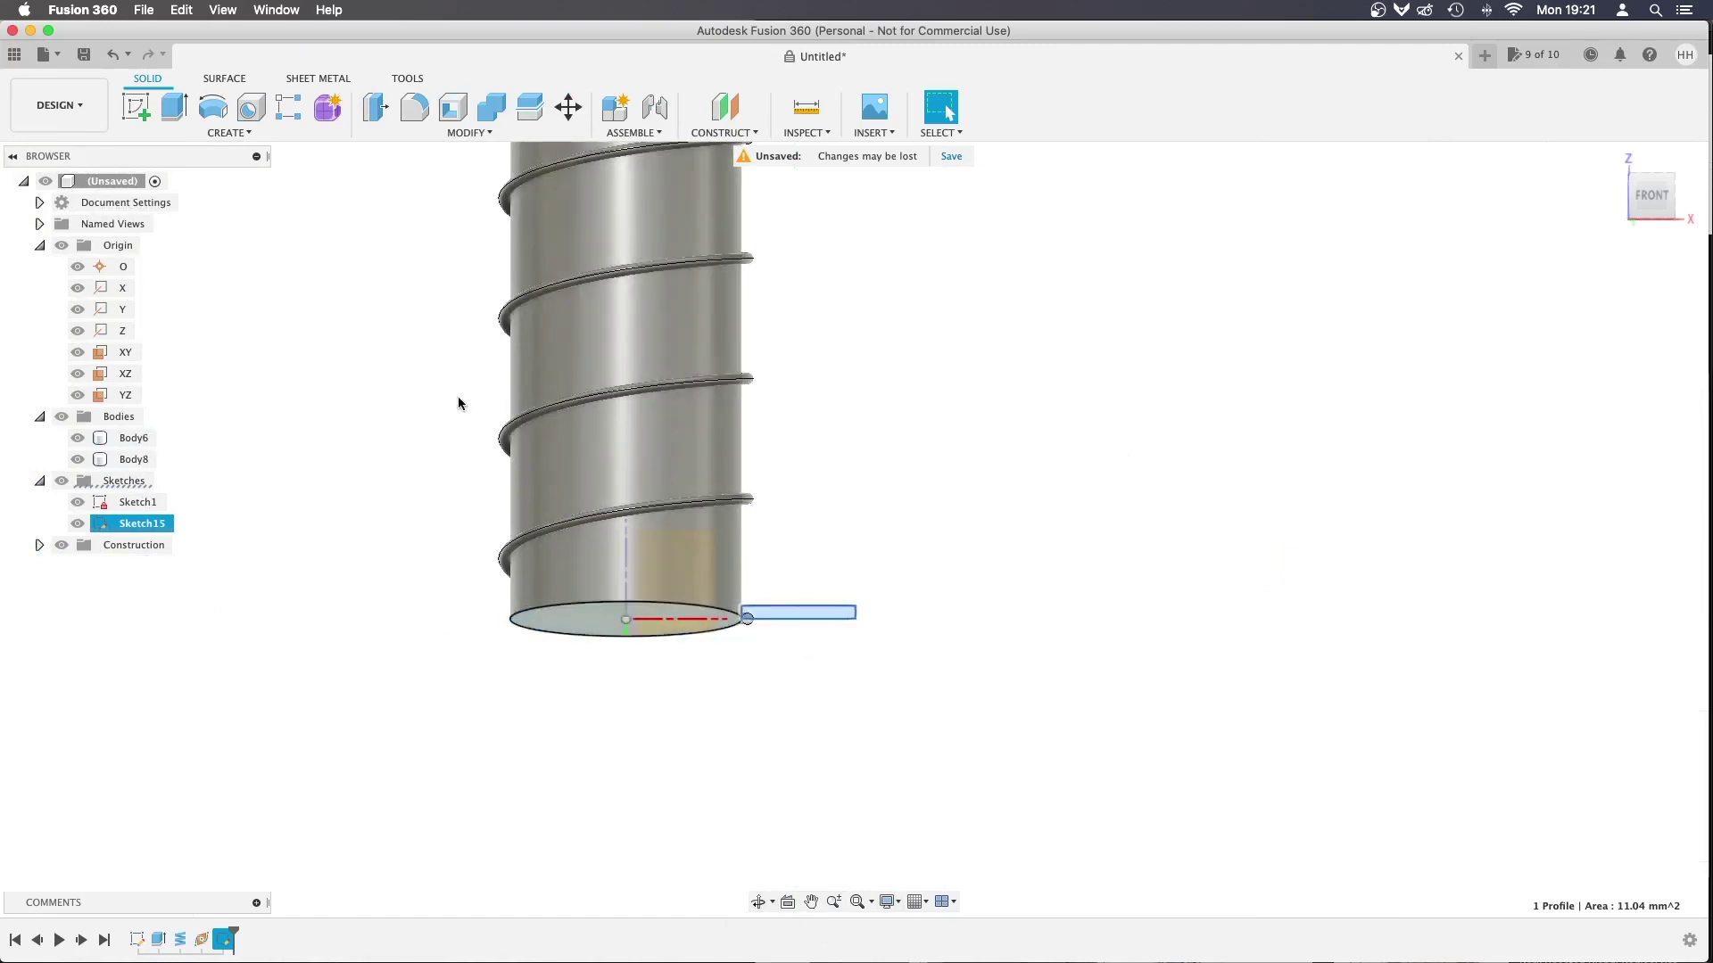
pyautogui.click(758, 612)
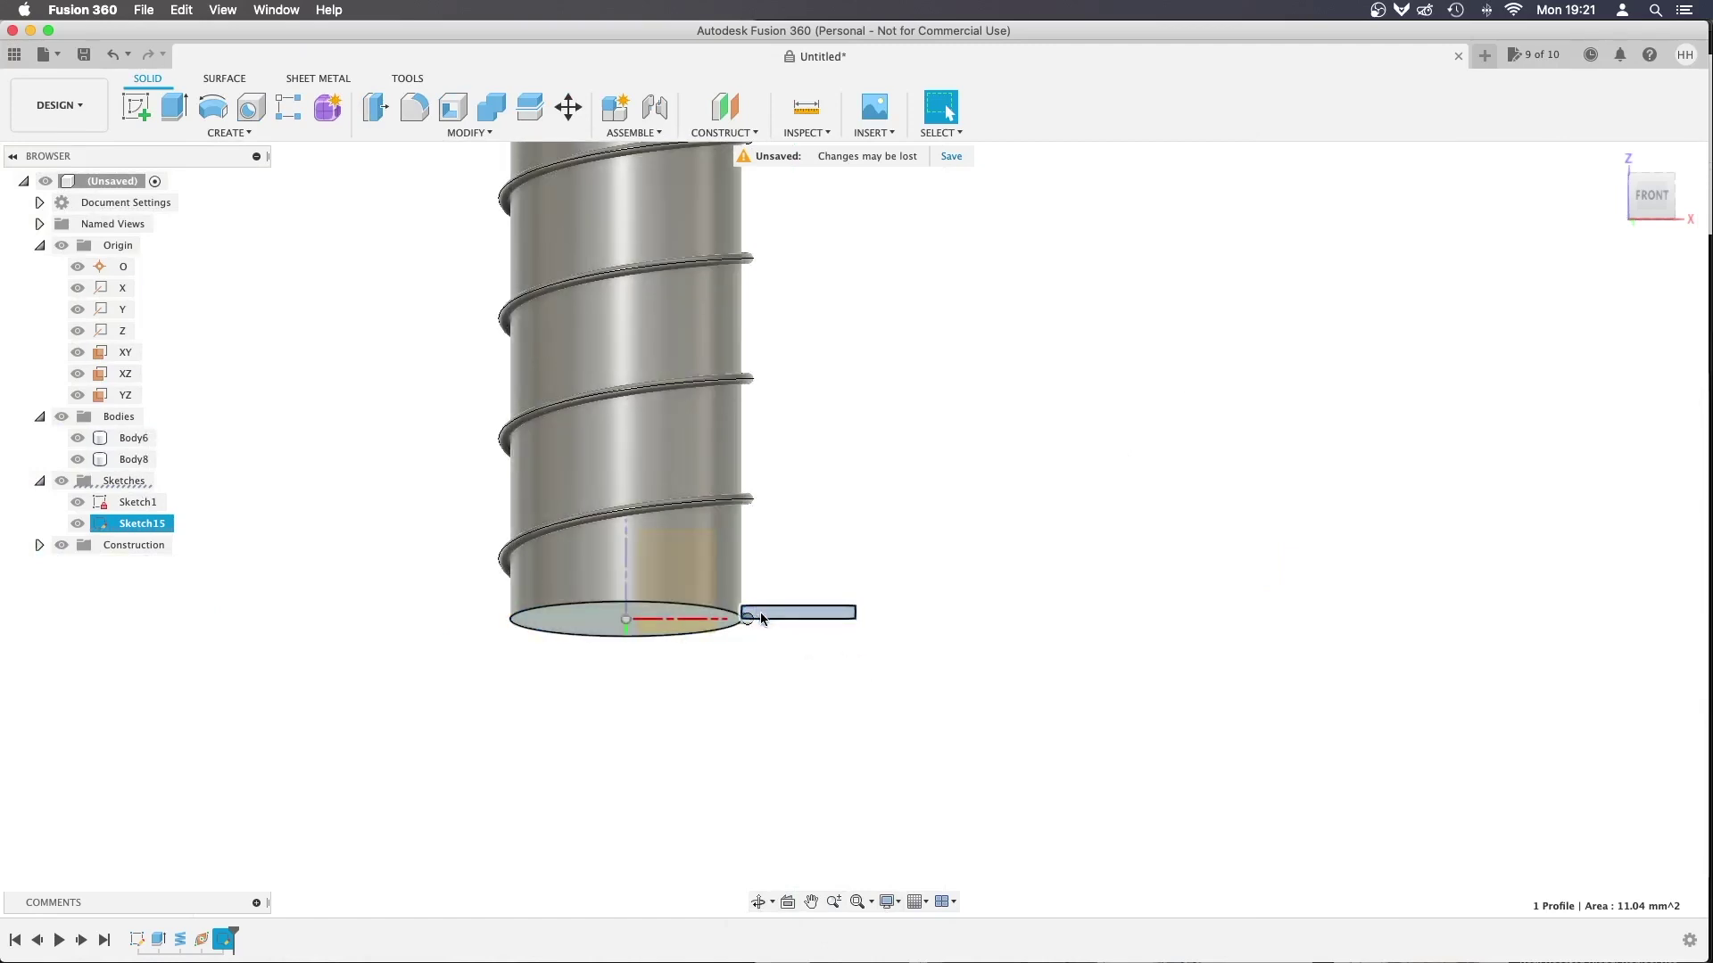
pyautogui.click(804, 614)
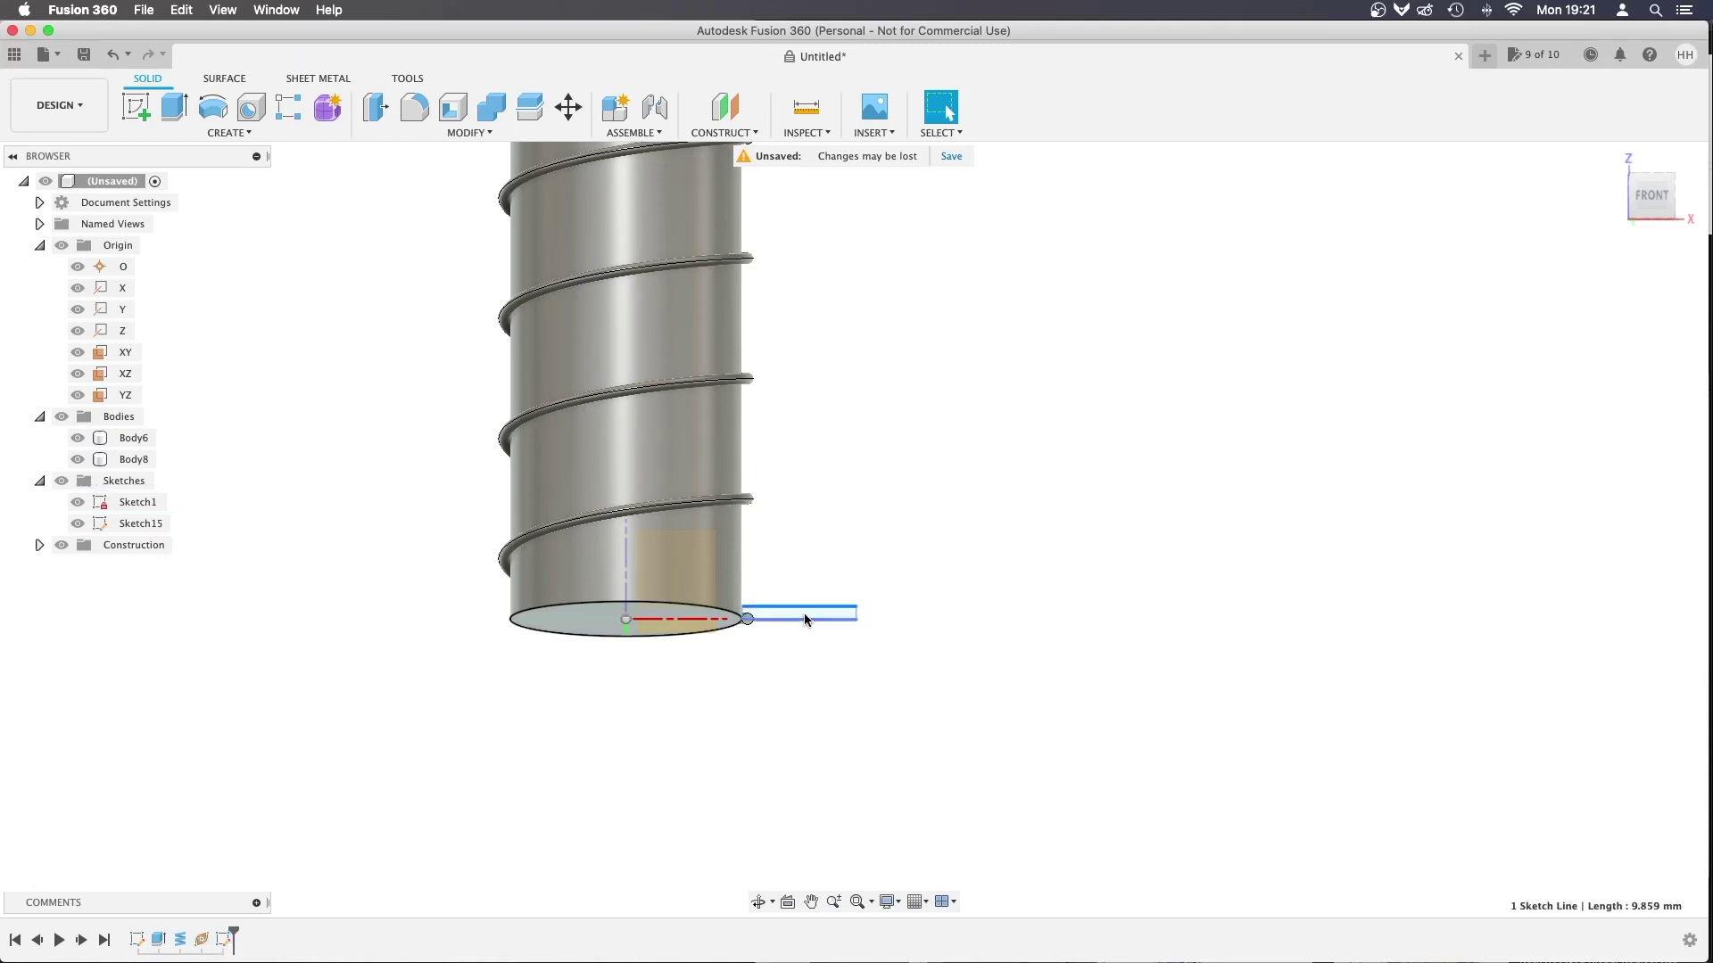
pyautogui.keyDown('shift'); pyautogui.moveTo(804, 619); pyautogui.dragTo(767, 607, button='middle'); pyautogui.keyUp('shift')
pyautogui.click(802, 607)
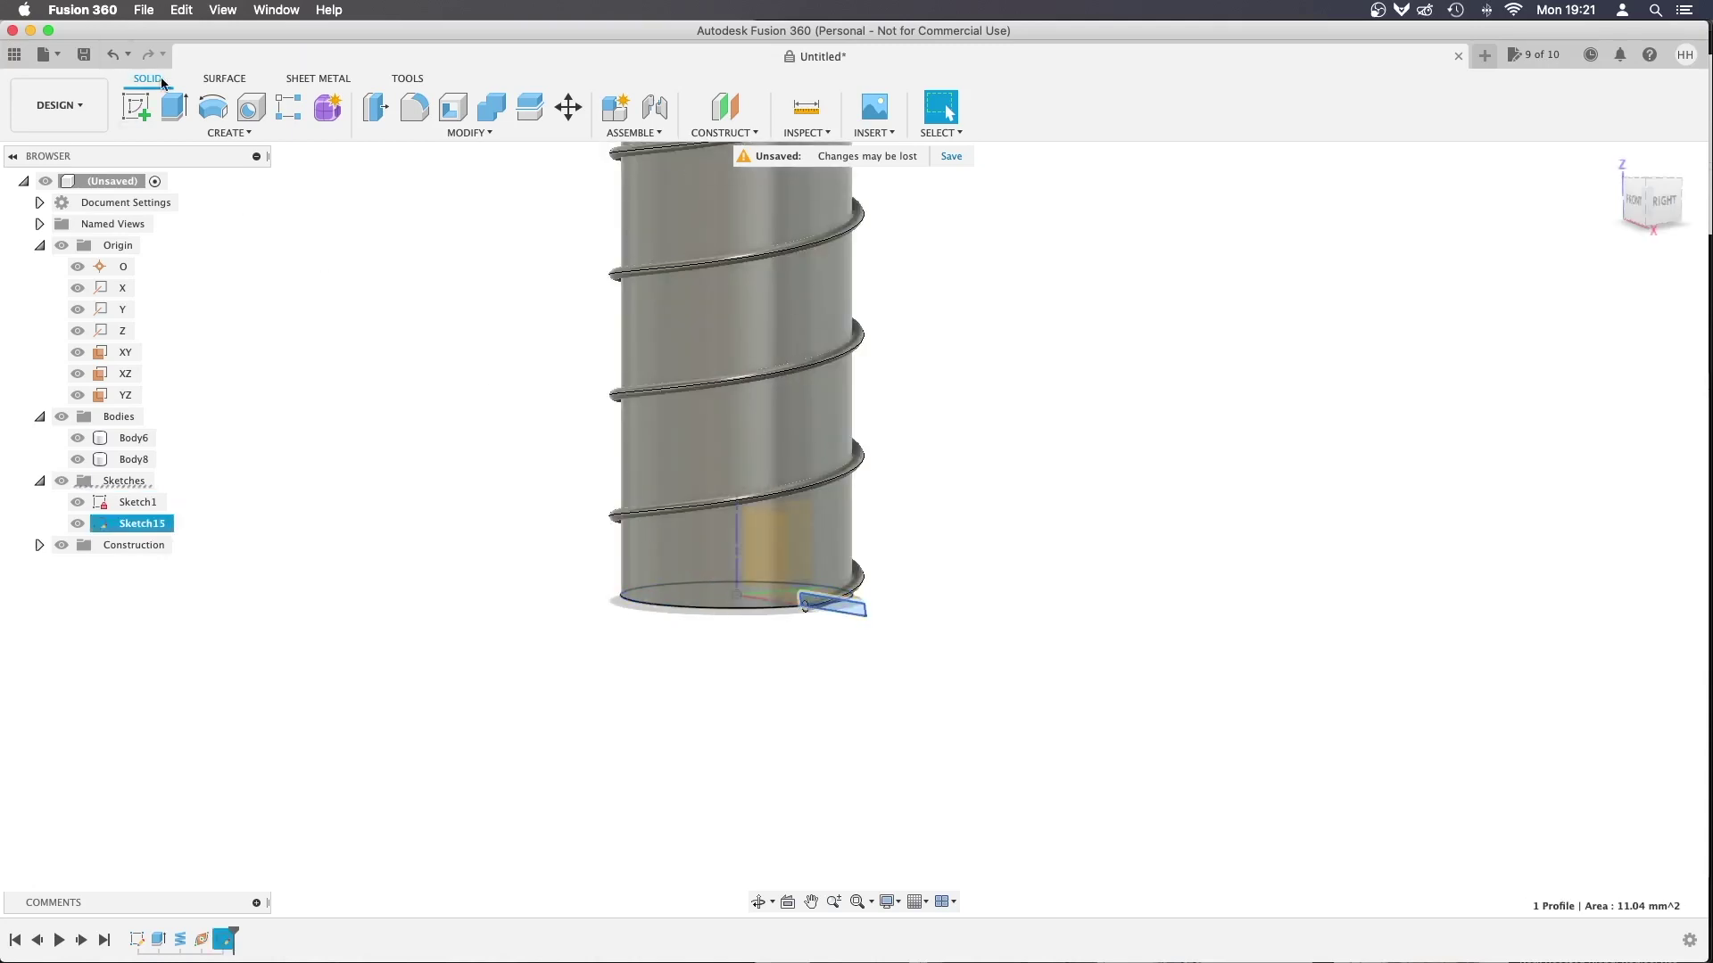
# Start a sweep of the blade profile using the Path + Guide Surface type
pyautogui.click(236, 134)
pyautogui.click(207, 266)
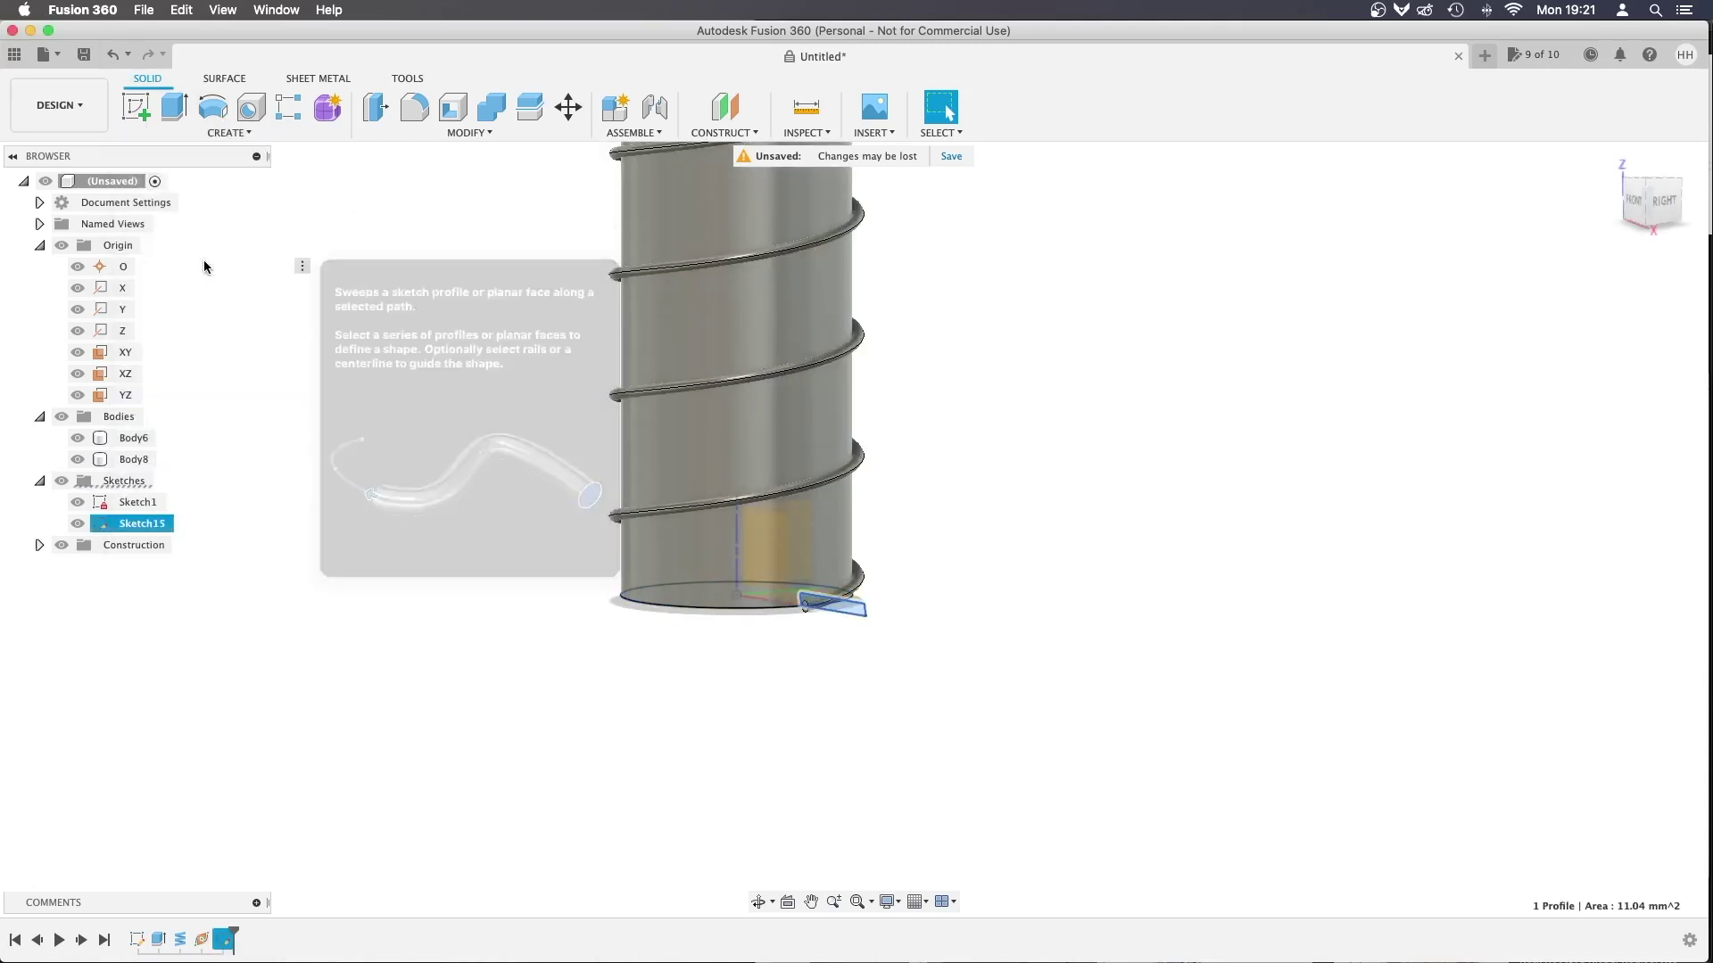
pyautogui.moveTo(1516, 263); pyautogui.dragTo(1003, 375)
pyautogui.click(1115, 403)
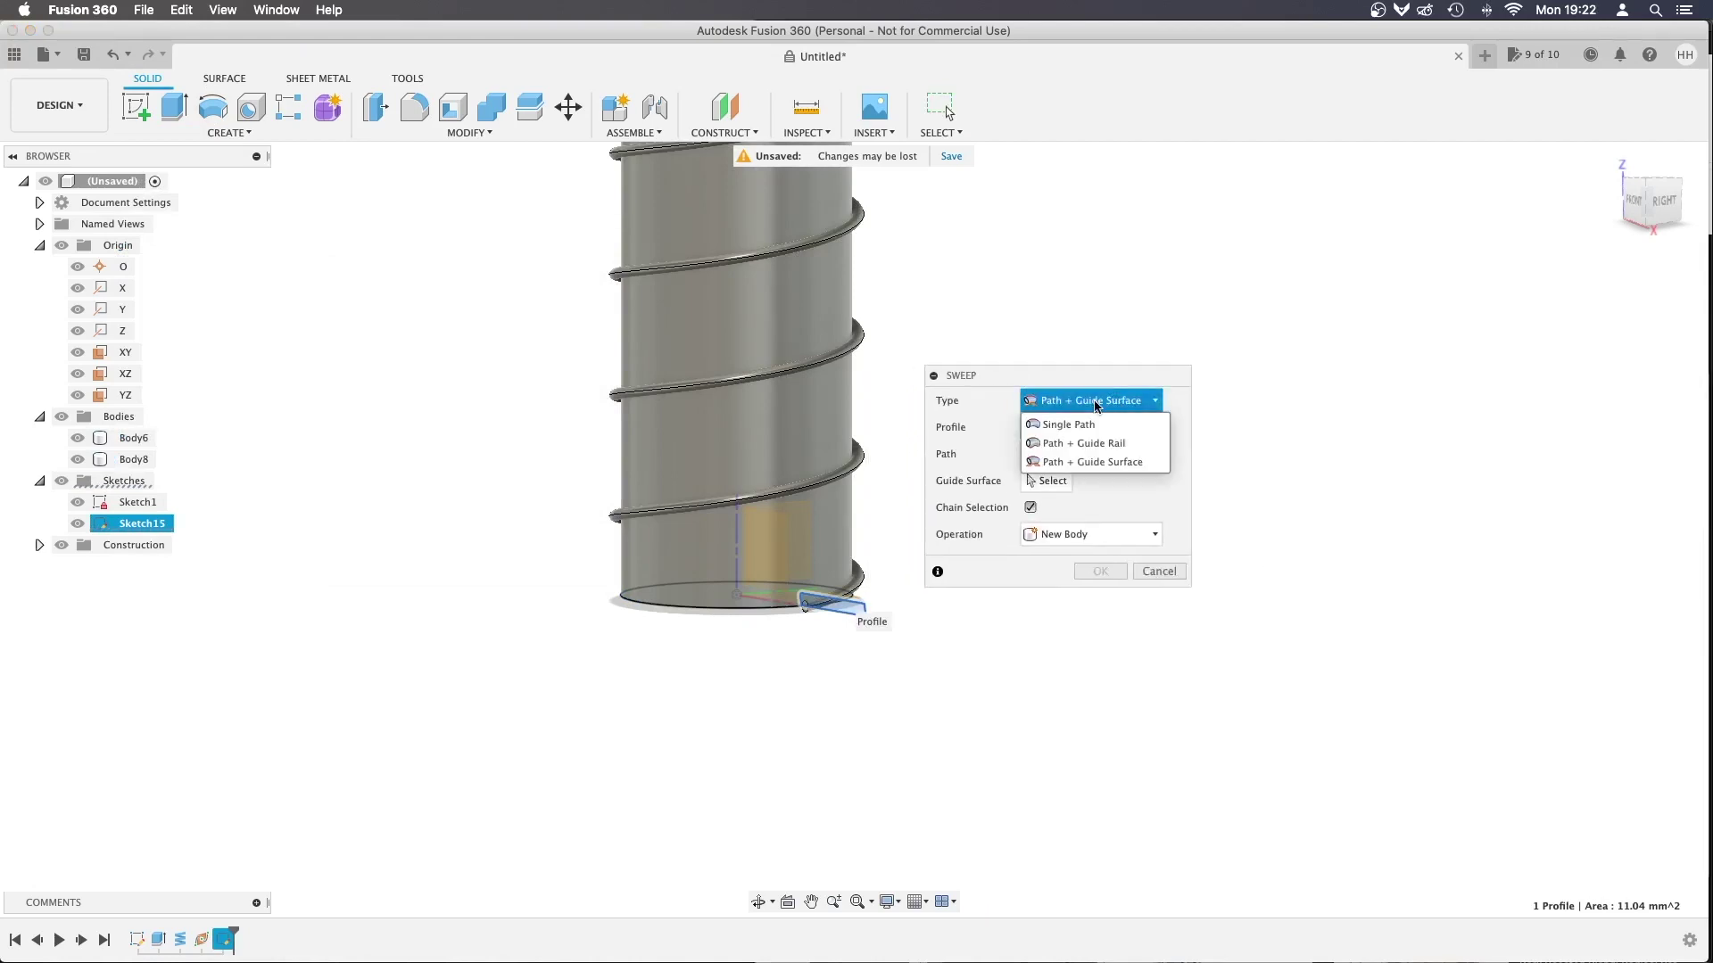
pyautogui.click(1079, 462)
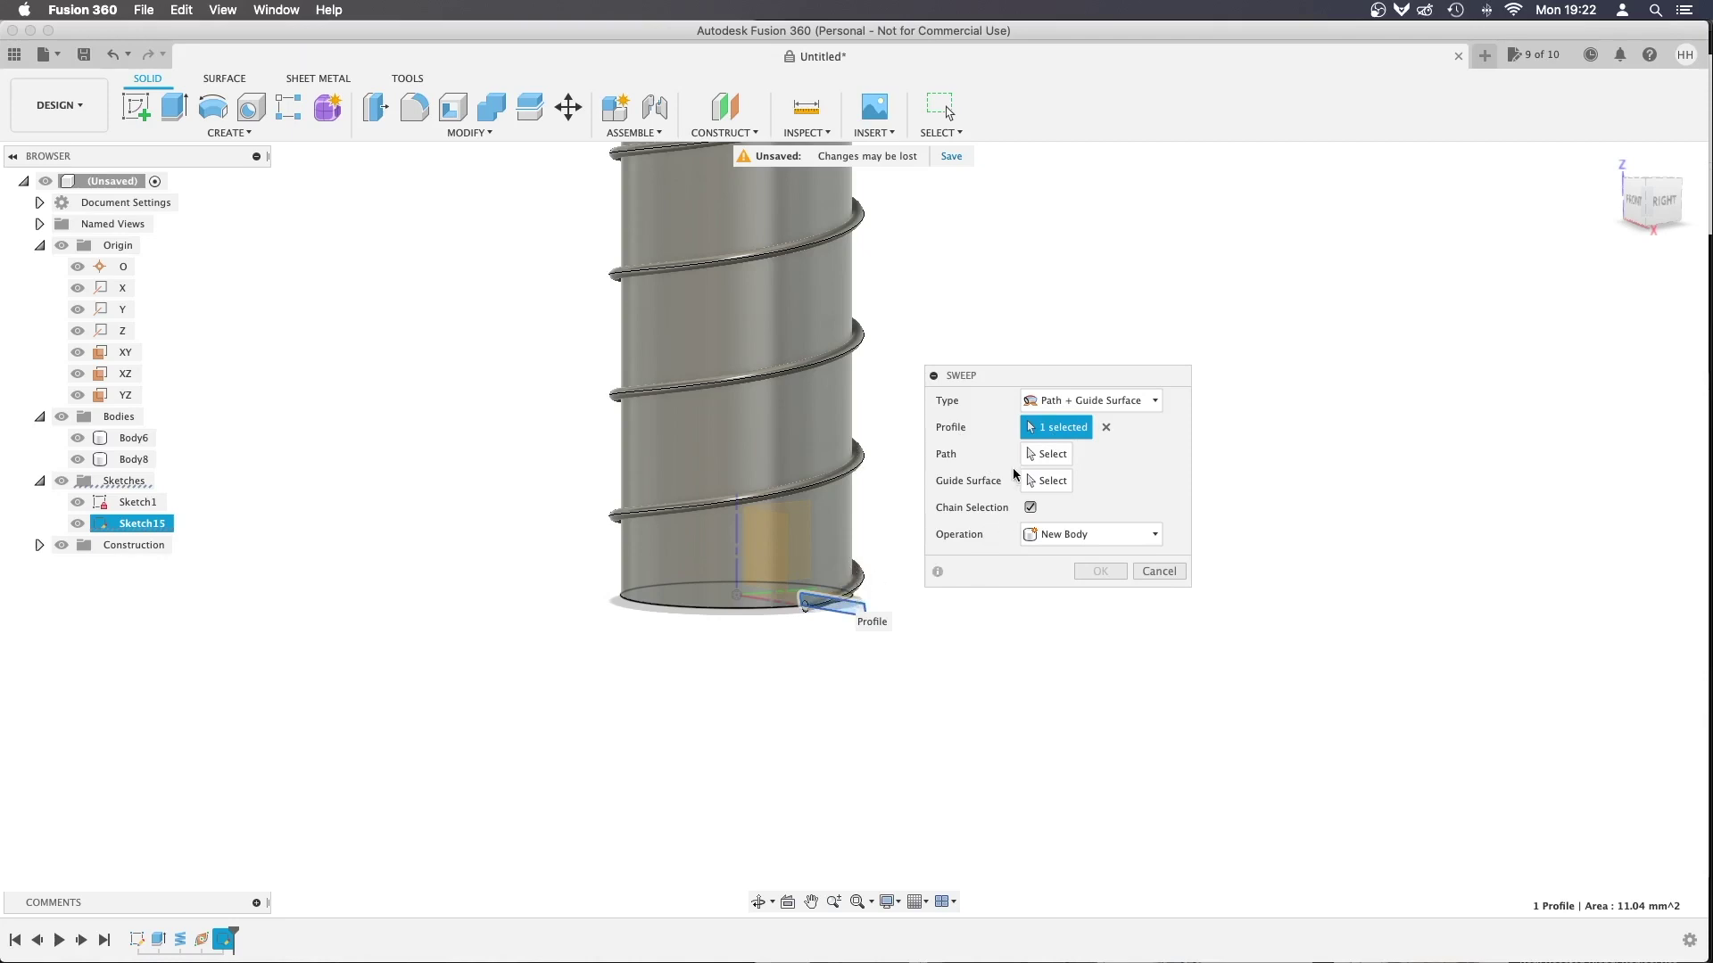
# Pick the helix as the sweep path and the cylinder face as the guide surface, and set the operation to New Body
pyautogui.click(1048, 454)
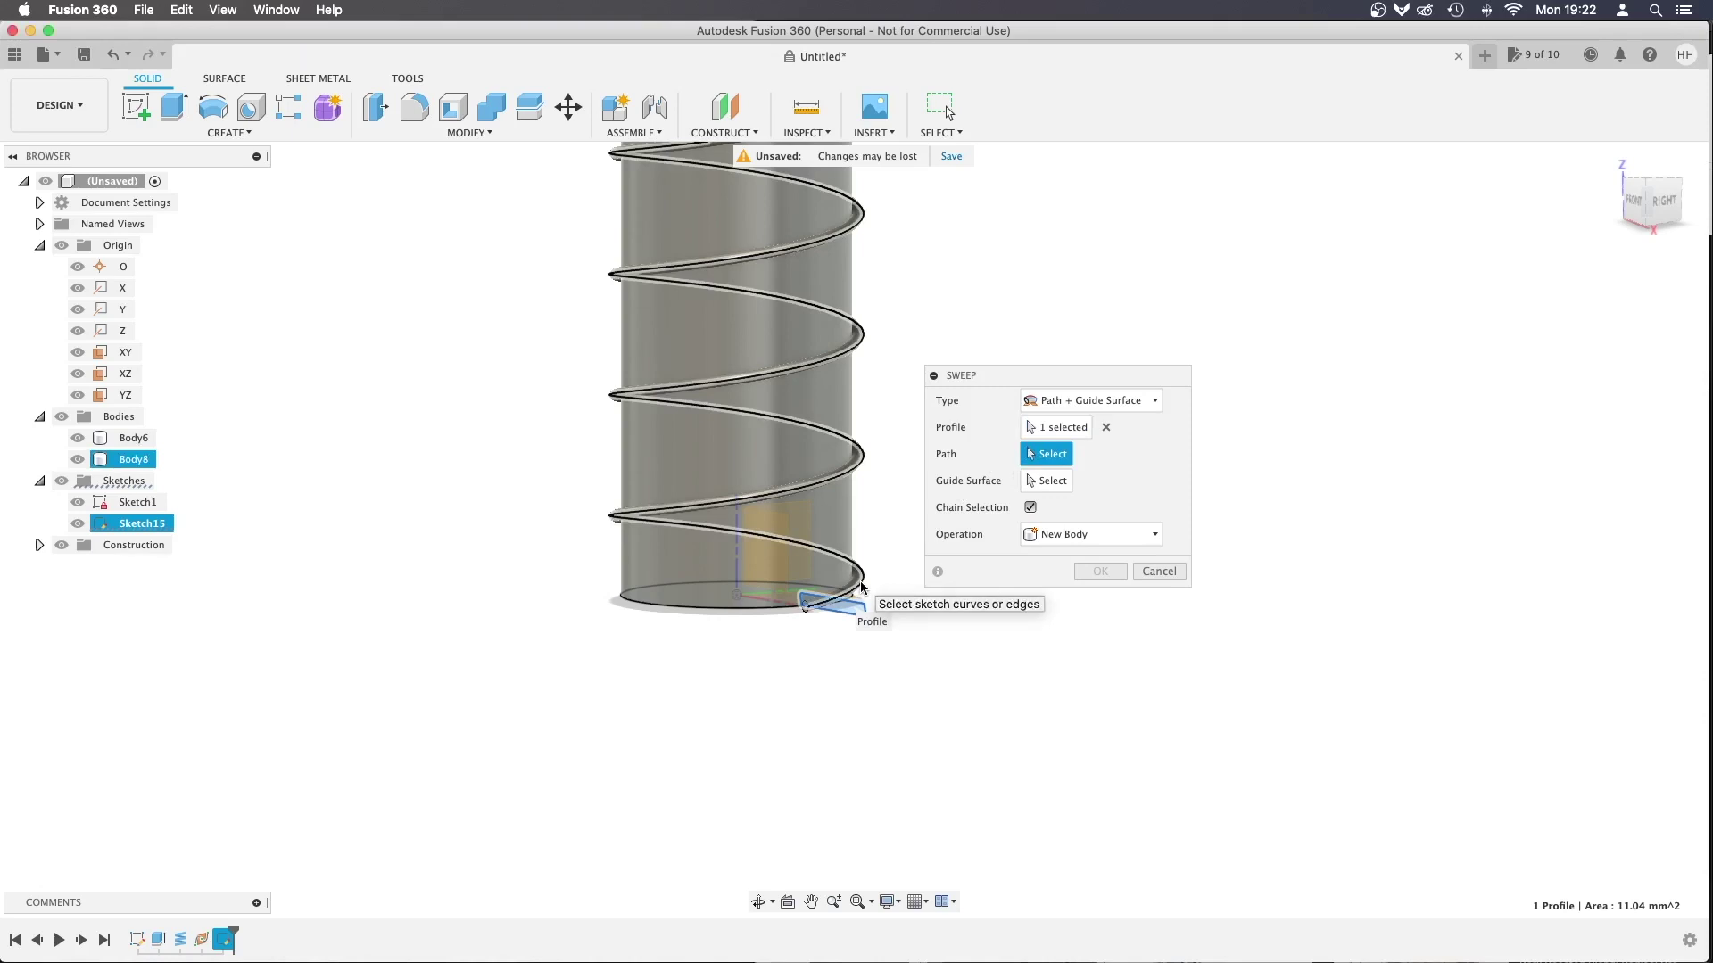
pyautogui.click(861, 587)
pyautogui.click(1045, 484)
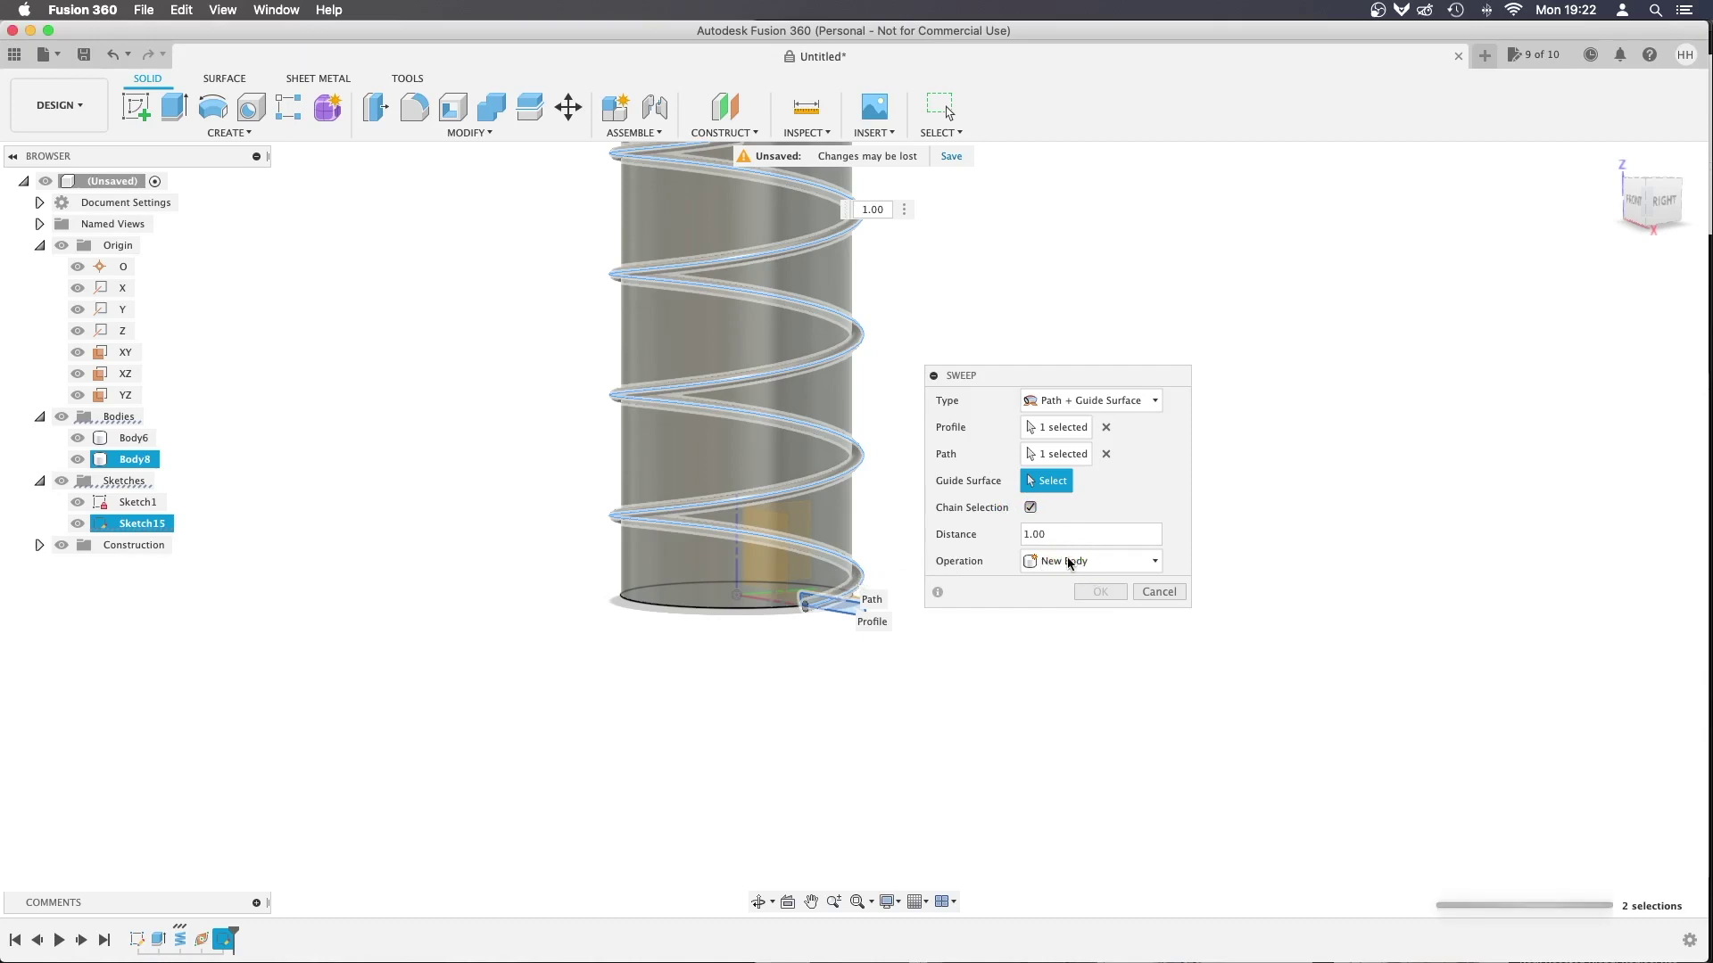
pyautogui.click(830, 375)
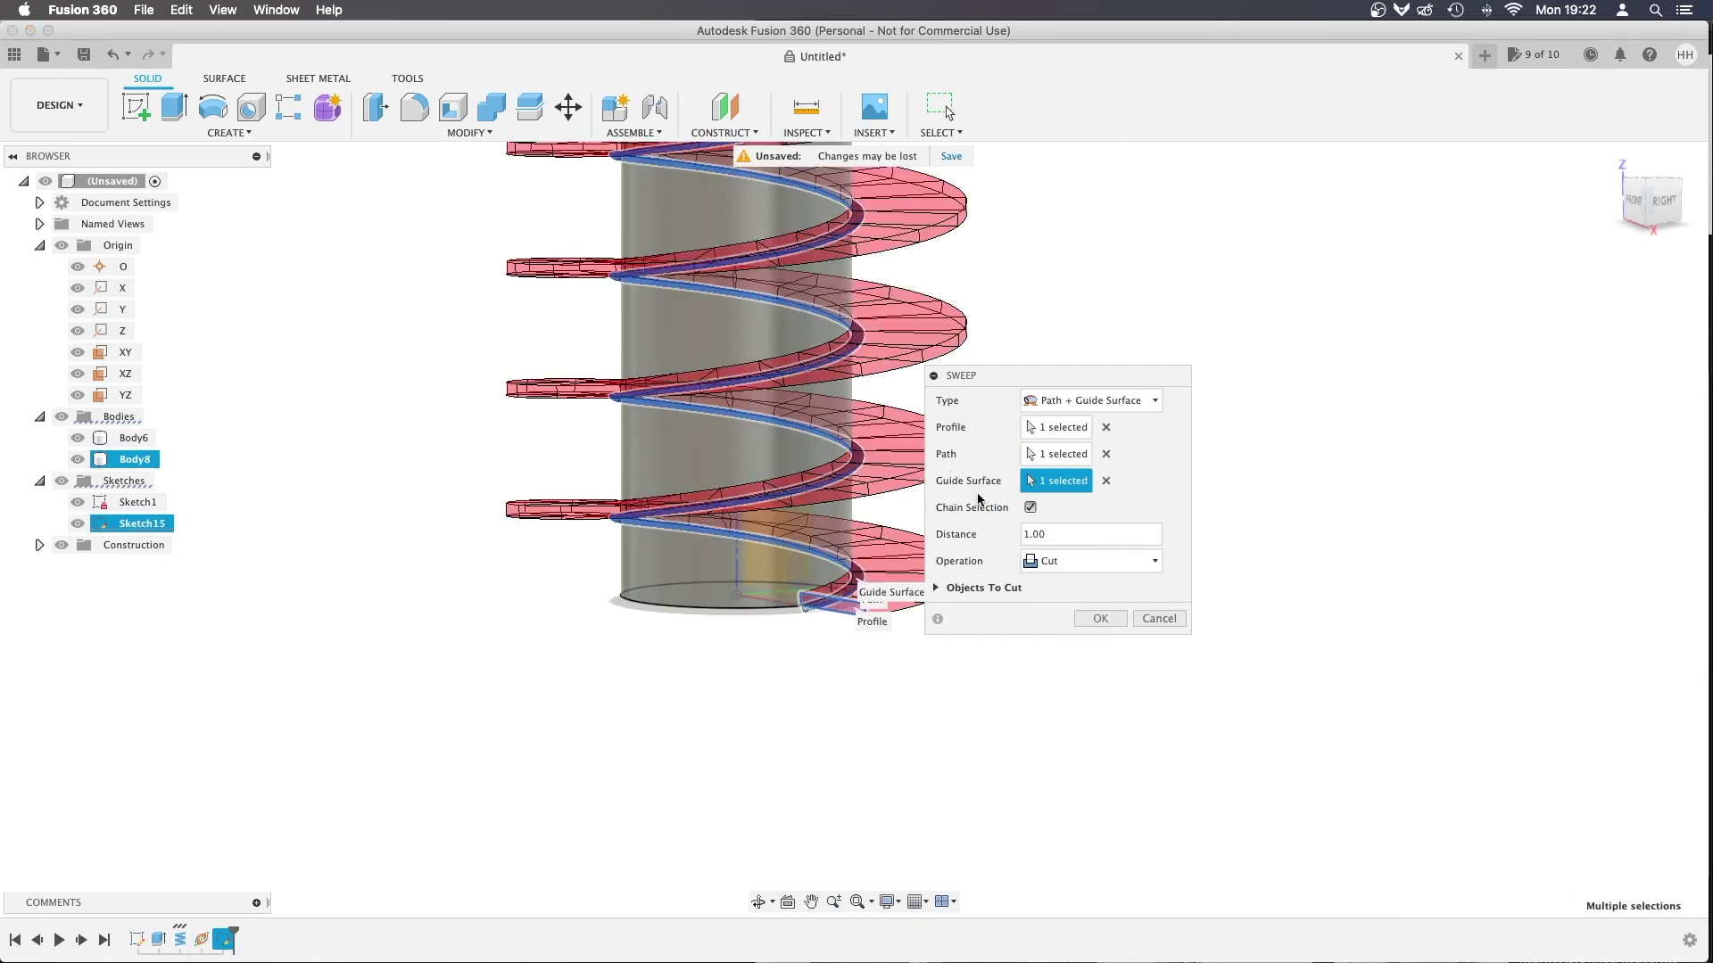
pyautogui.click(1073, 564)
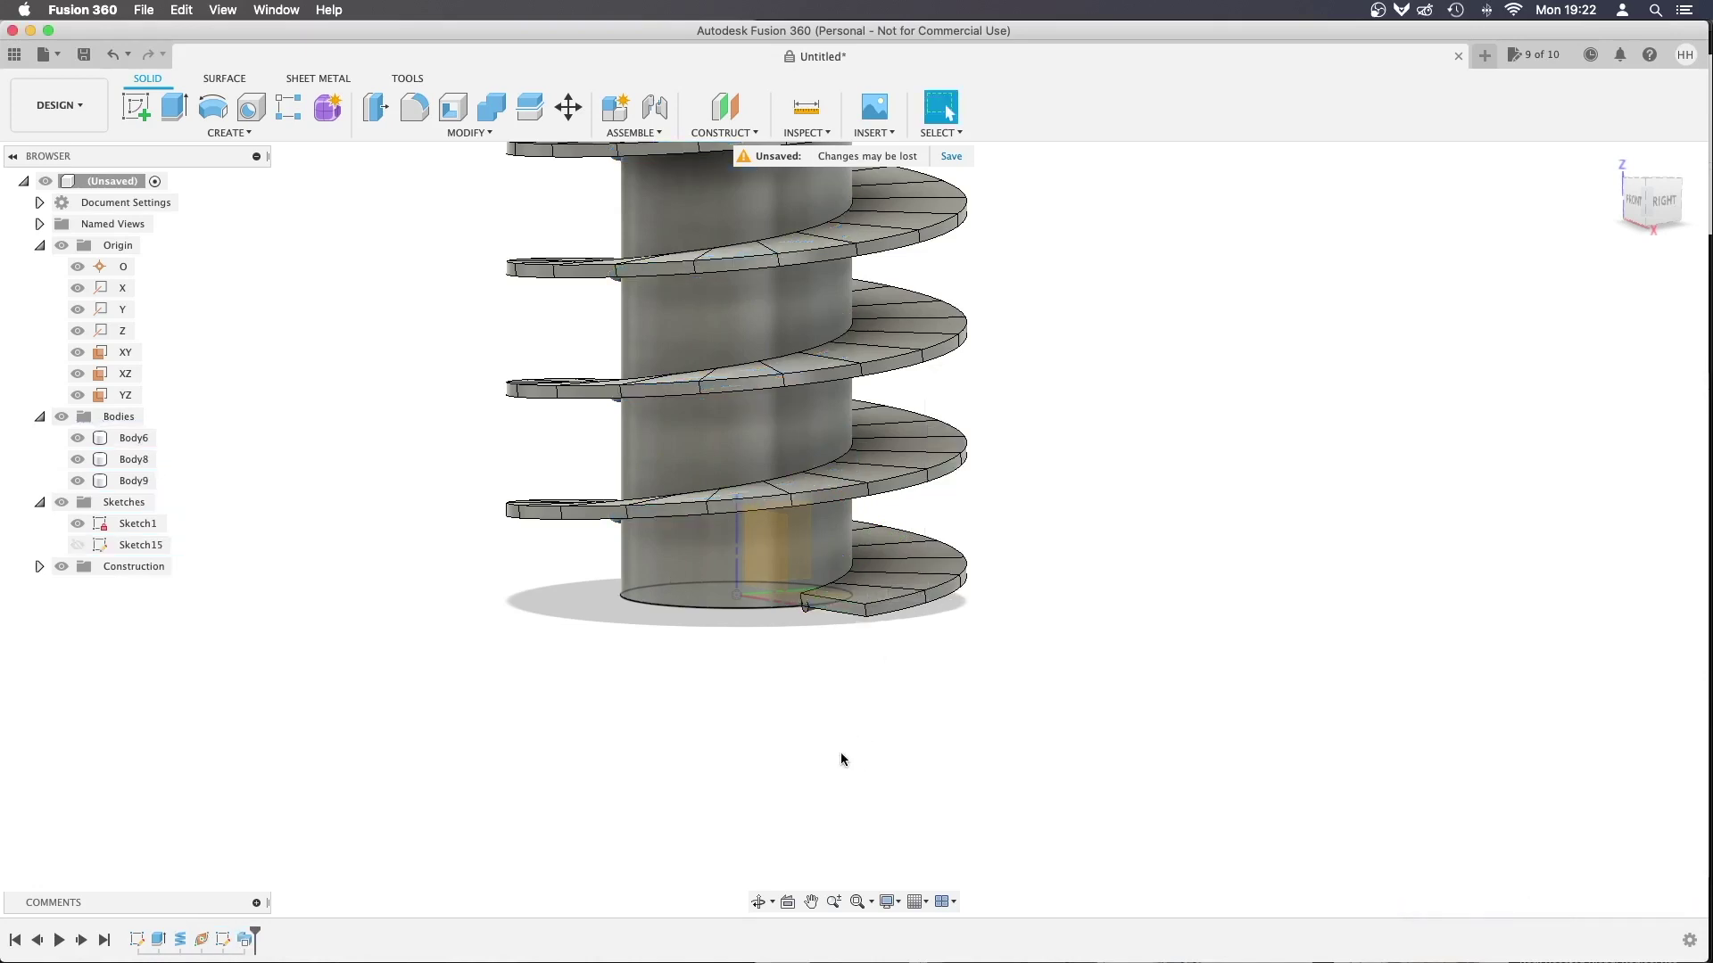
# Pan and orbit the view to inspect the new helical flight Body9 around the cylinder
pyautogui.moveTo(778, 614); pyautogui.dragTo(975, 803)
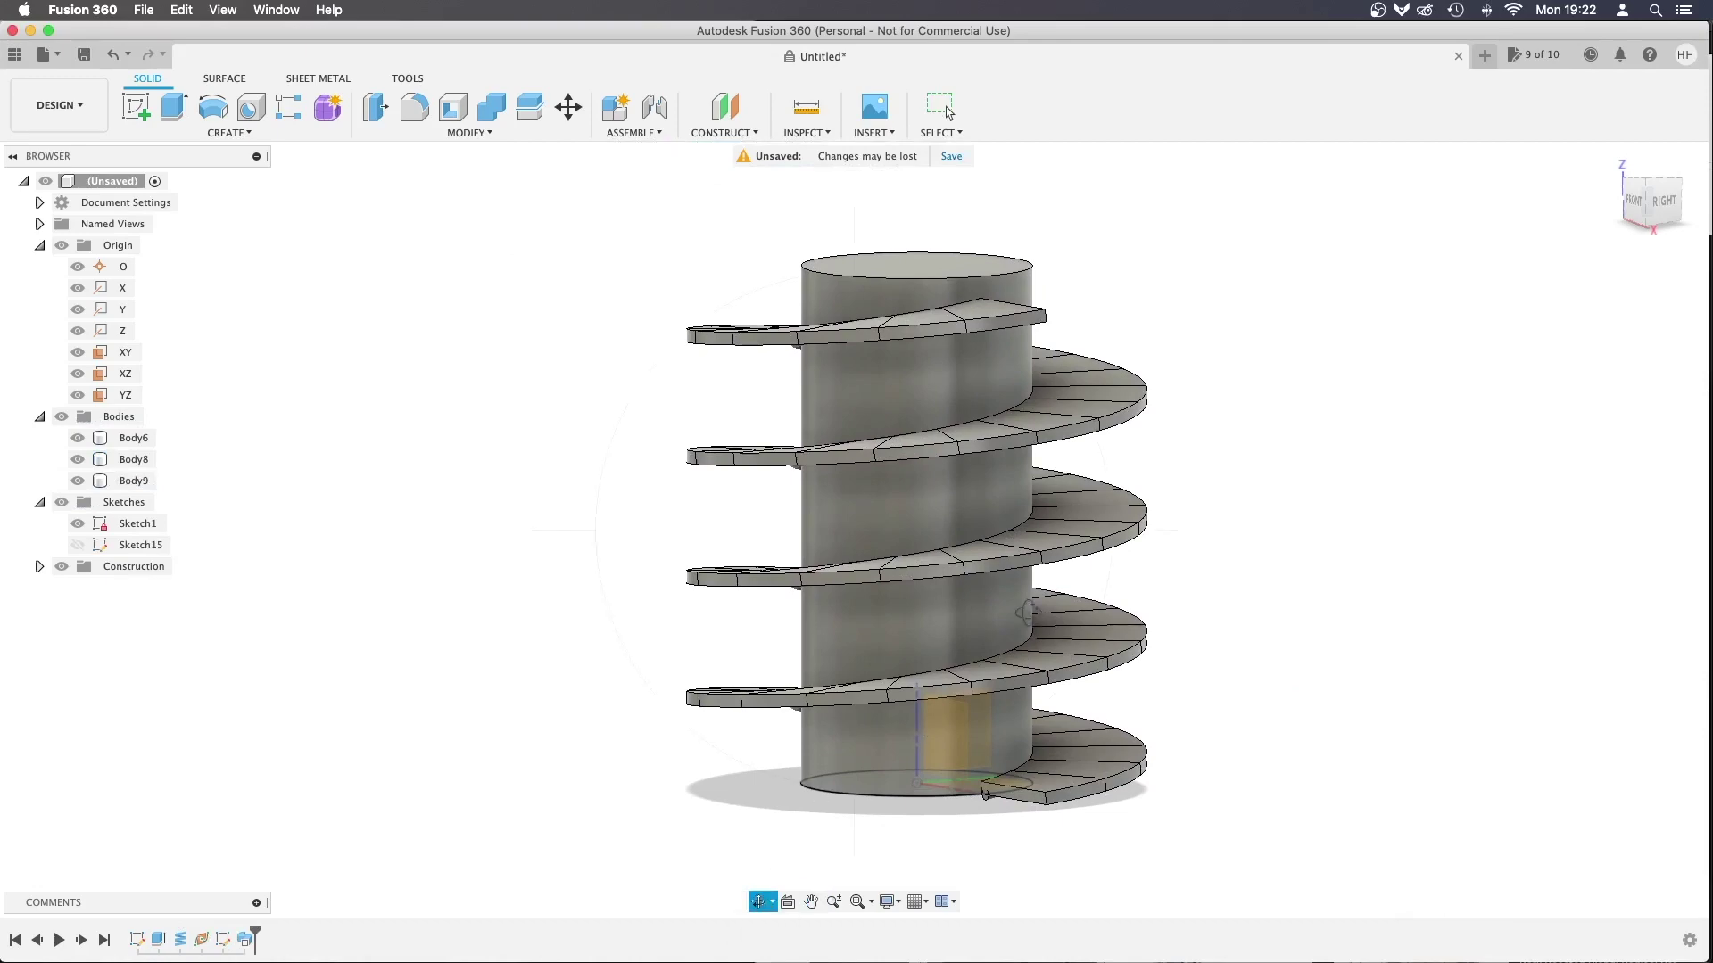
pyautogui.moveTo(1026, 612); pyautogui.dragTo(1063, 585)
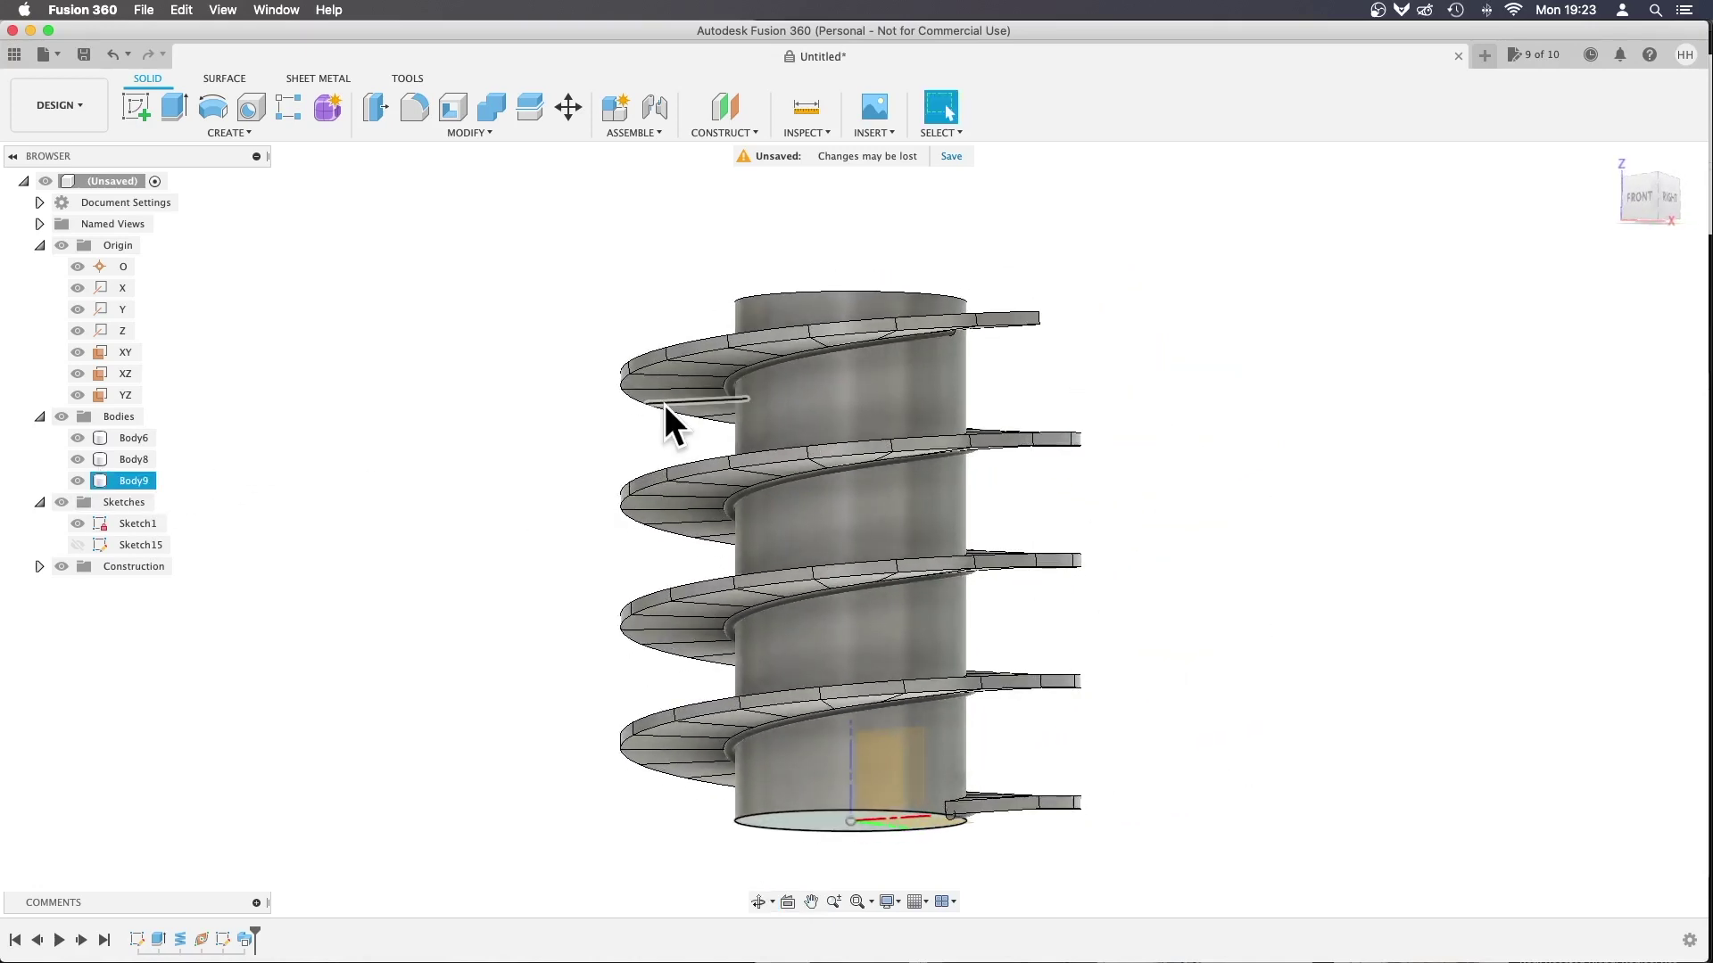
# Hide Body8 in the Browser and view the remaining flight and cylinder at an angle
pyautogui.click(773, 368)
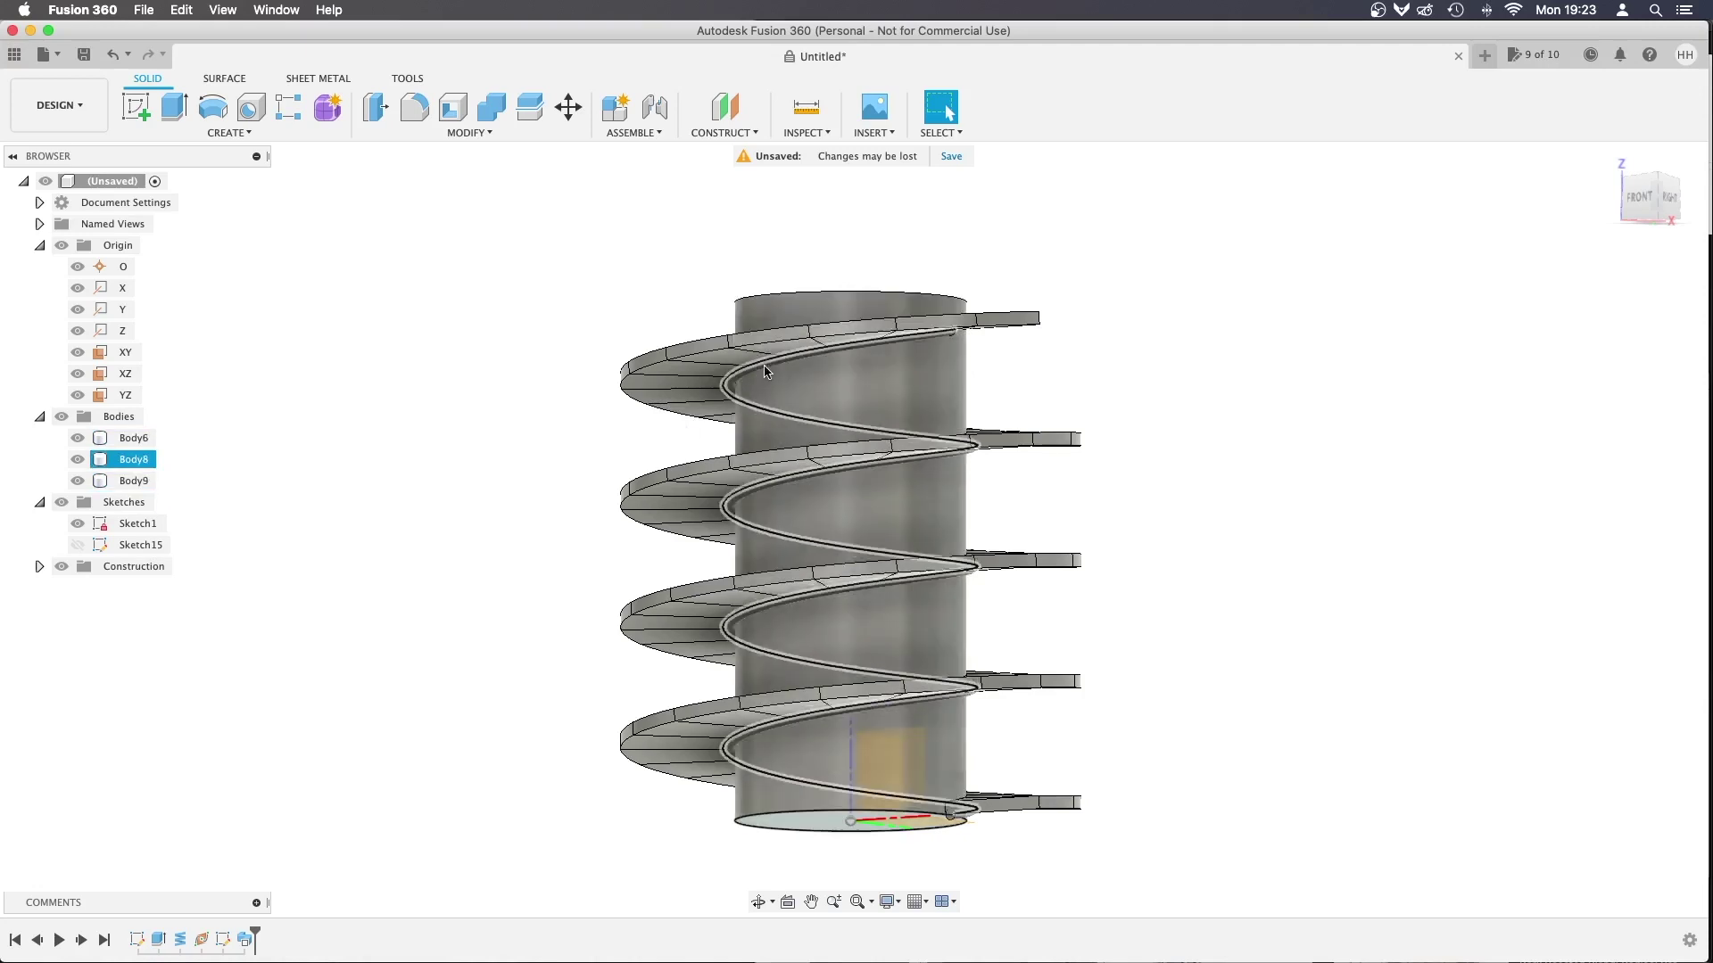
pyautogui.click(127, 462)
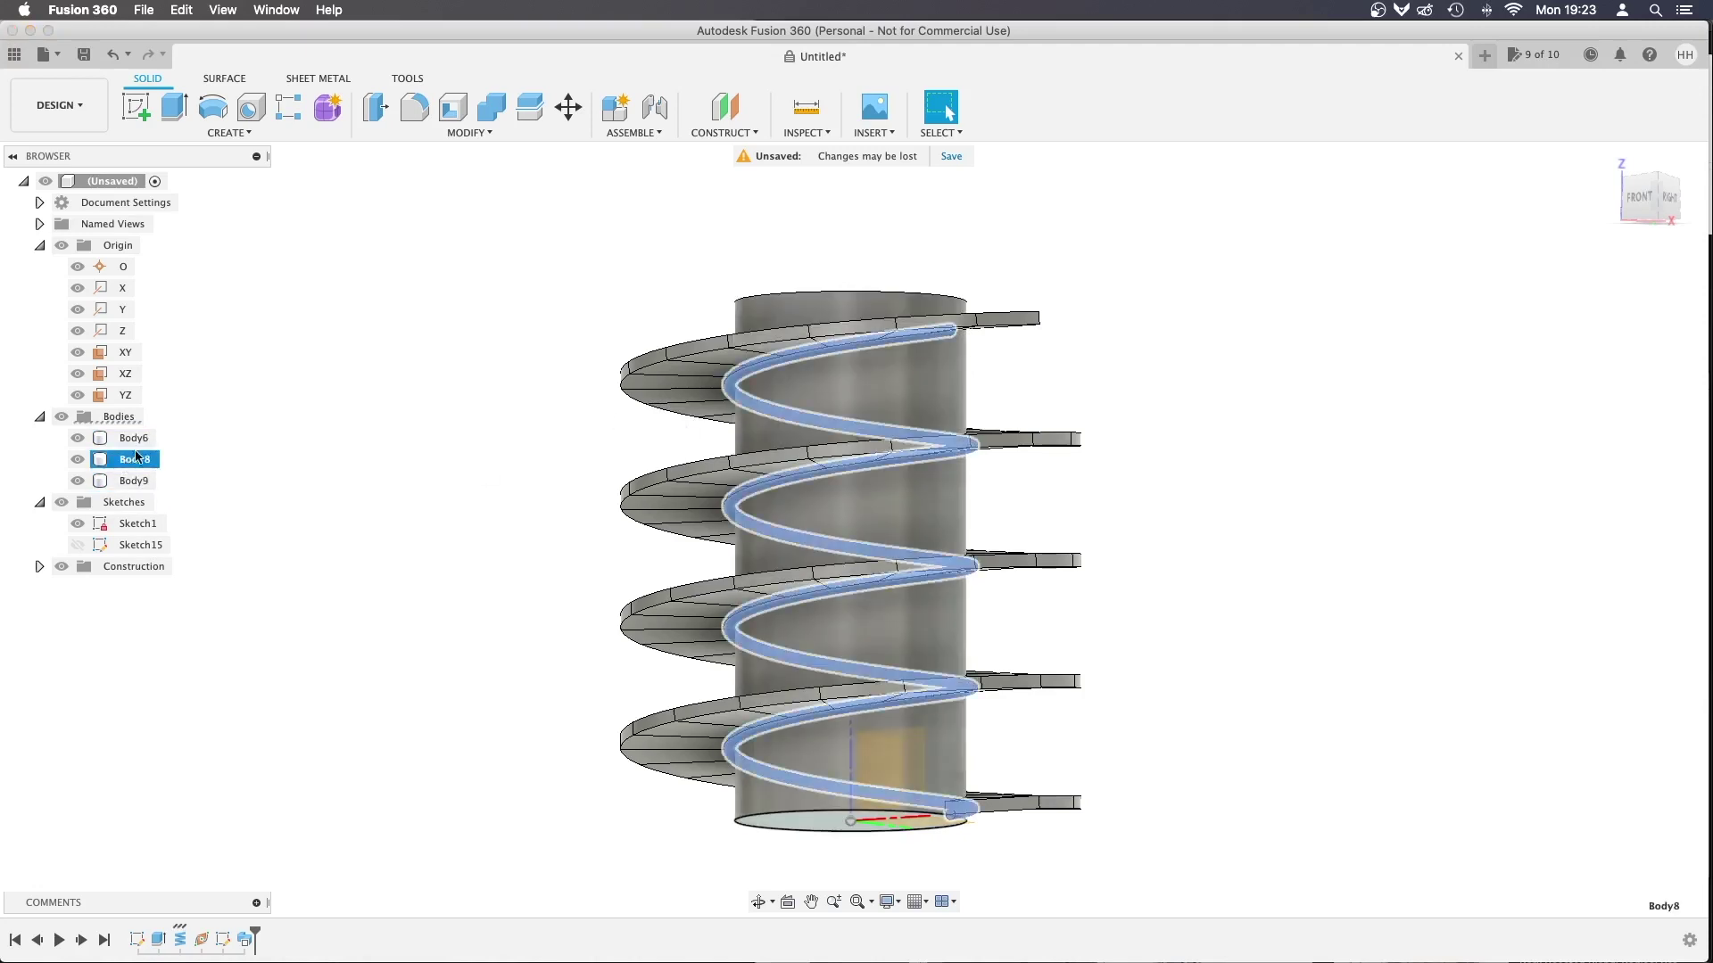
pyautogui.click(78, 460)
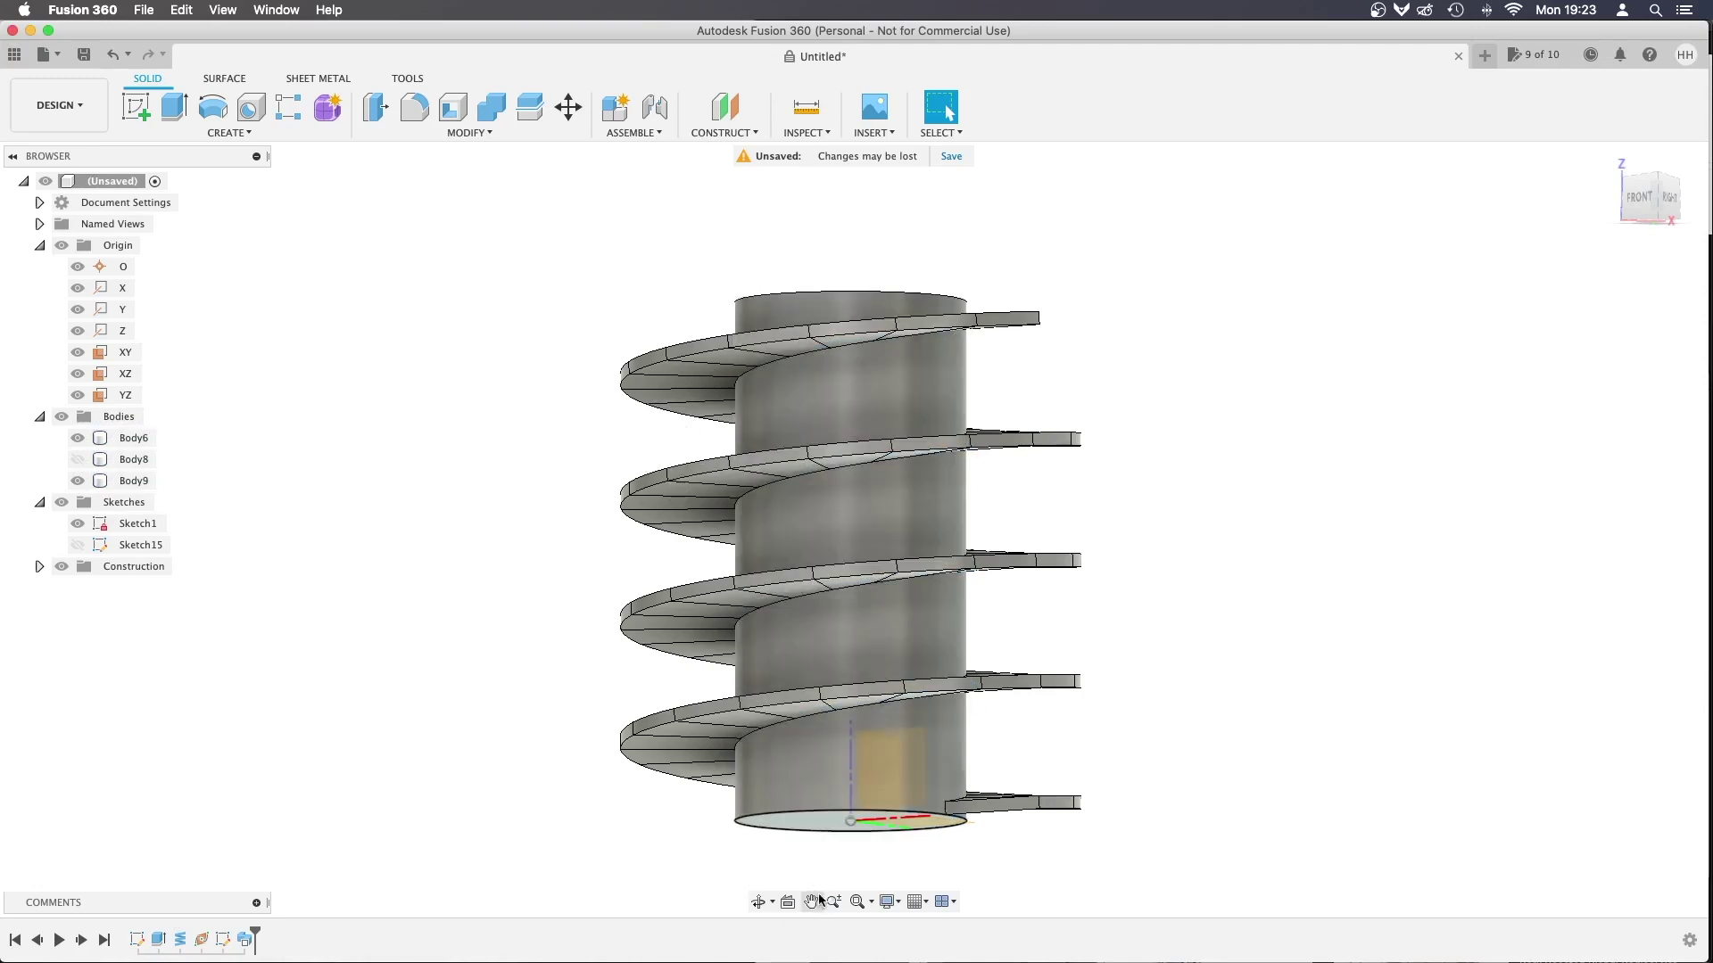
pyautogui.moveTo(1064, 450)
pyautogui.mouseDown()
pyautogui.moveTo(994, 395)
pyautogui.moveTo(1001, 352)
pyautogui.moveTo(1117, 460)
pyautogui.moveTo(847, 460)
pyautogui.mouseUp()
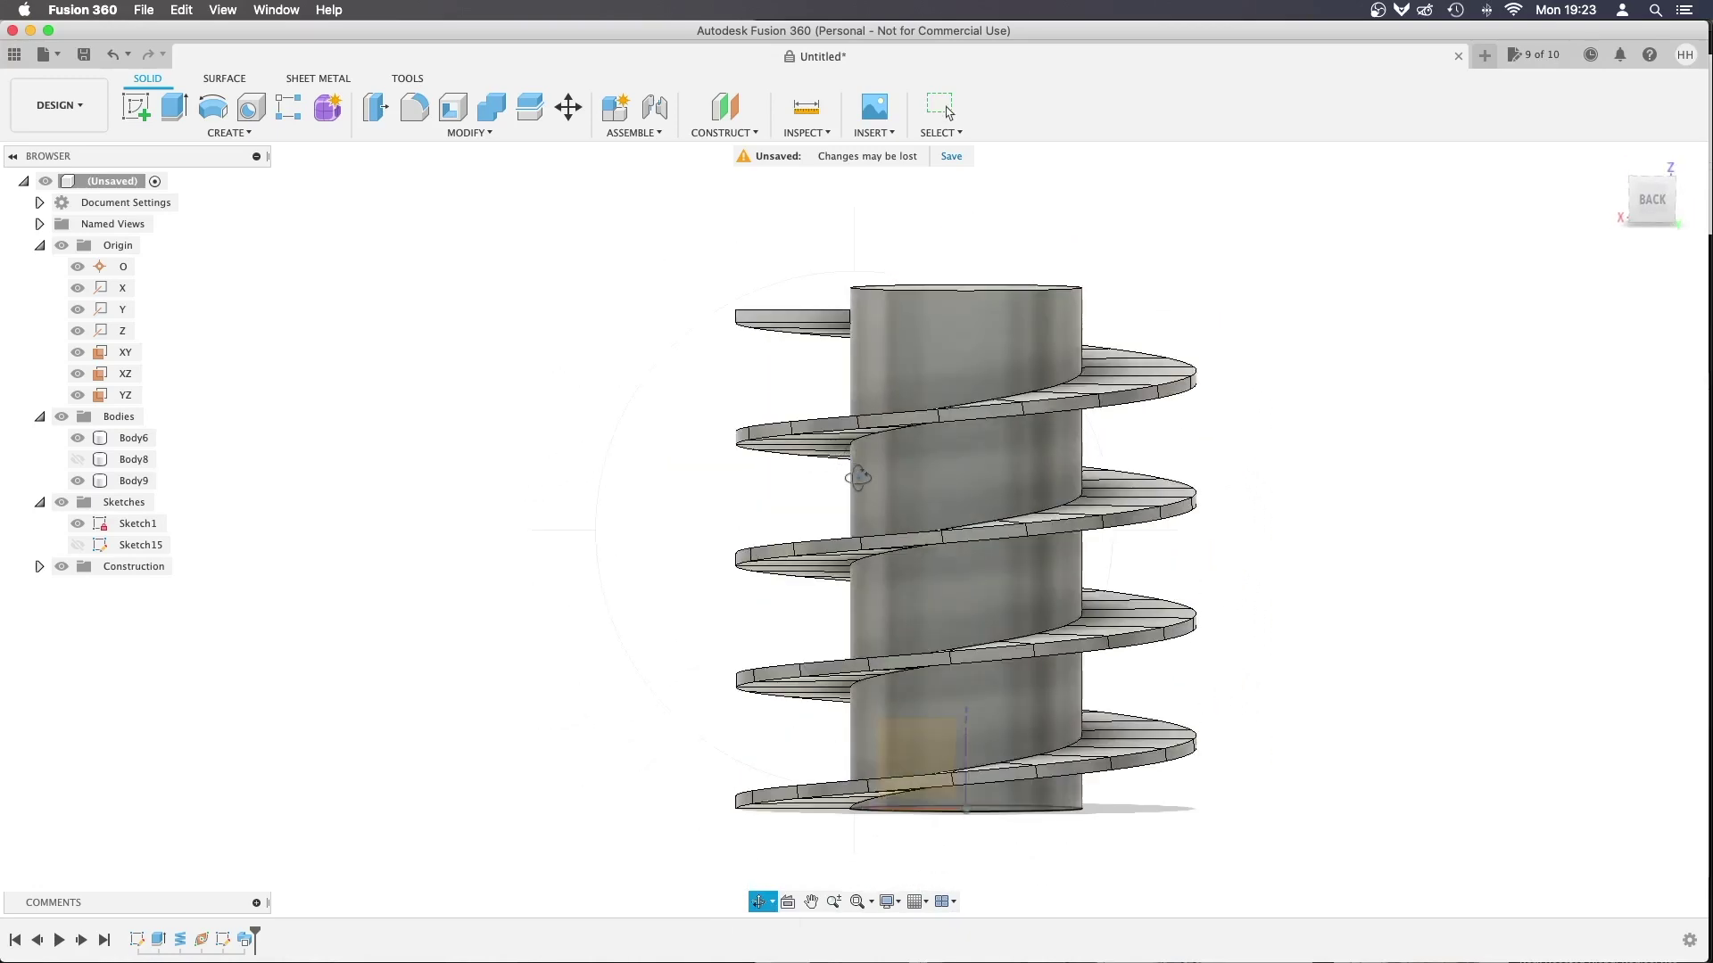